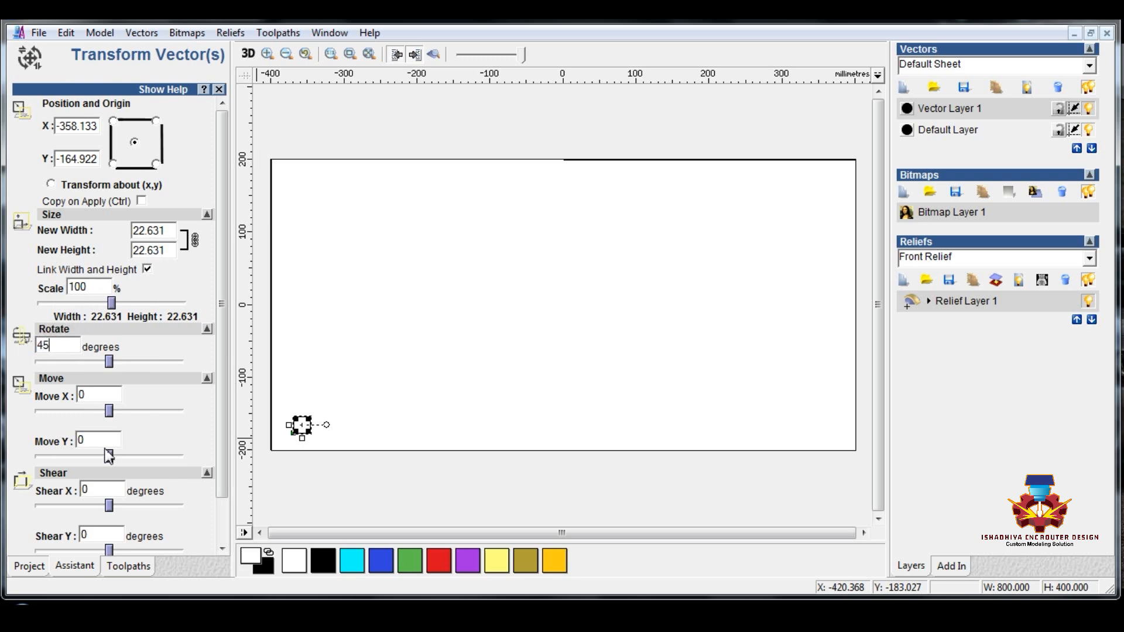
Step: Rotate the small square 45 degrees and resize the resulting diamond to 50 mm wide with linked height
scroll(108, 456, down, 2)
click(140, 530)
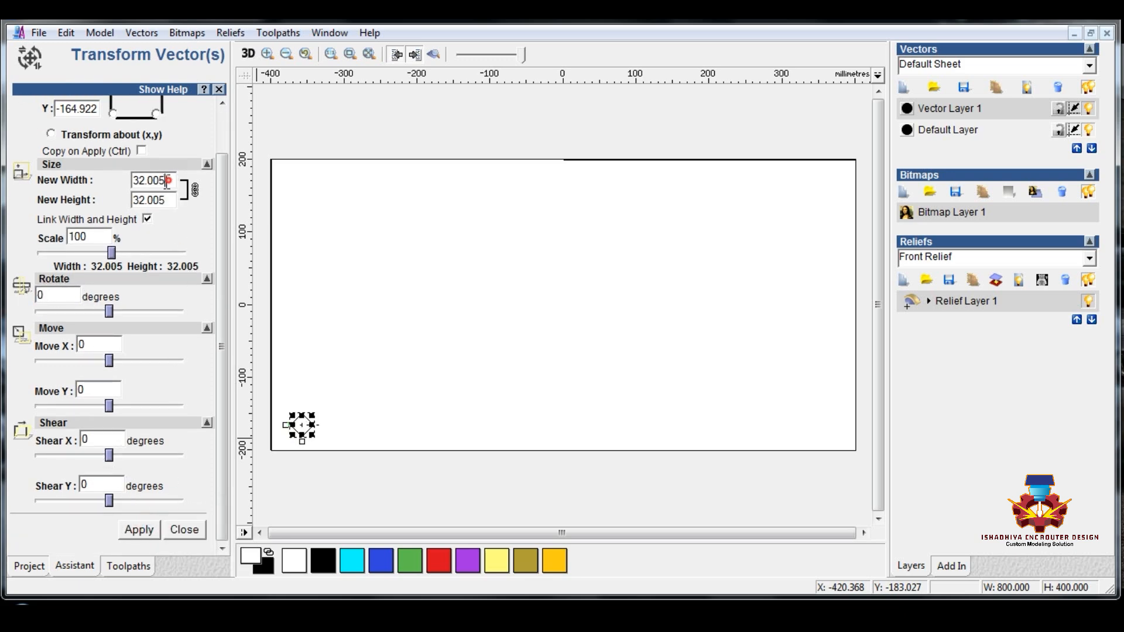
drag(170, 181, 83, 189)
text(50)
click(154, 530)
click(185, 530)
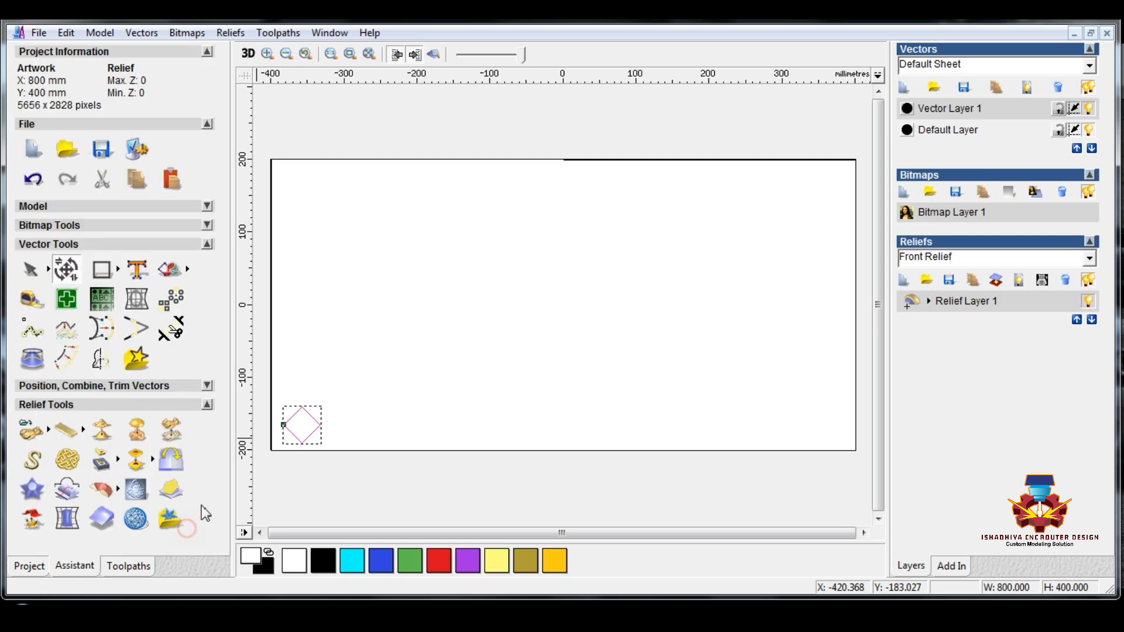
Step: Move the diamond so its centre sits on the lower-left corner of the artwork
click(343, 405)
scroll(299, 444, up, 3)
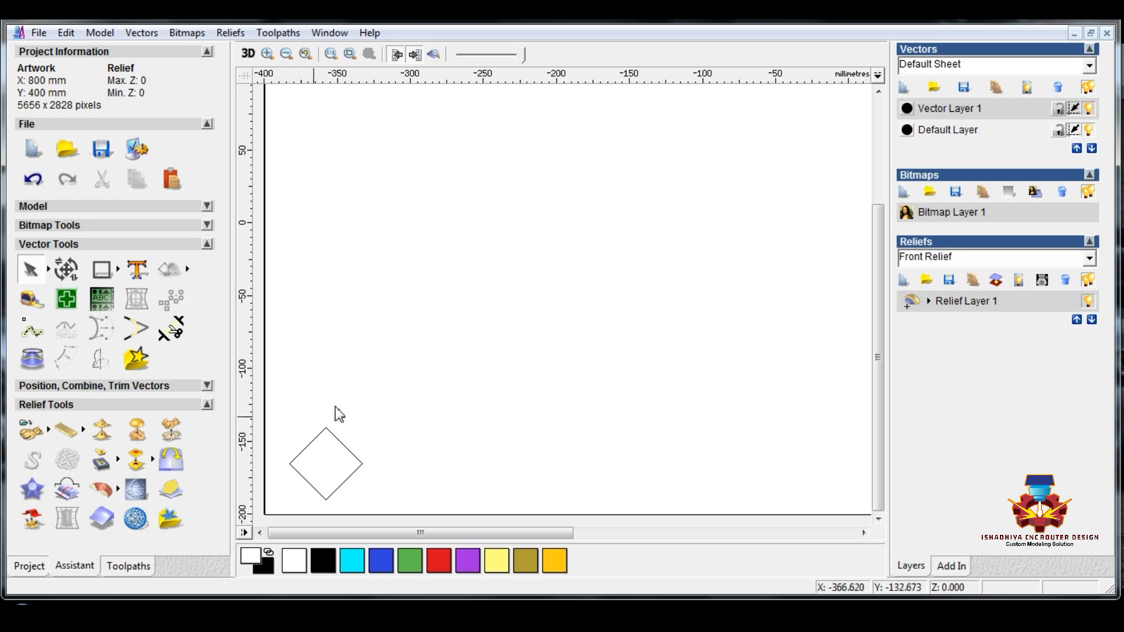
scroll(319, 451, up, 3)
click(354, 430)
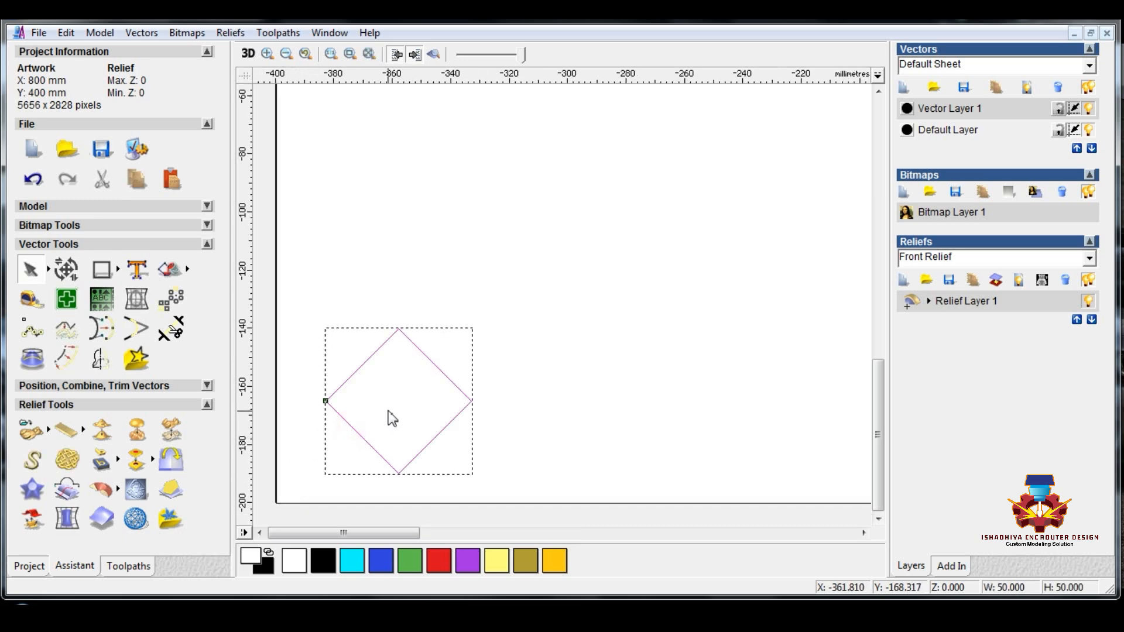
drag(396, 401, 273, 503)
scroll(355, 418, down, 3)
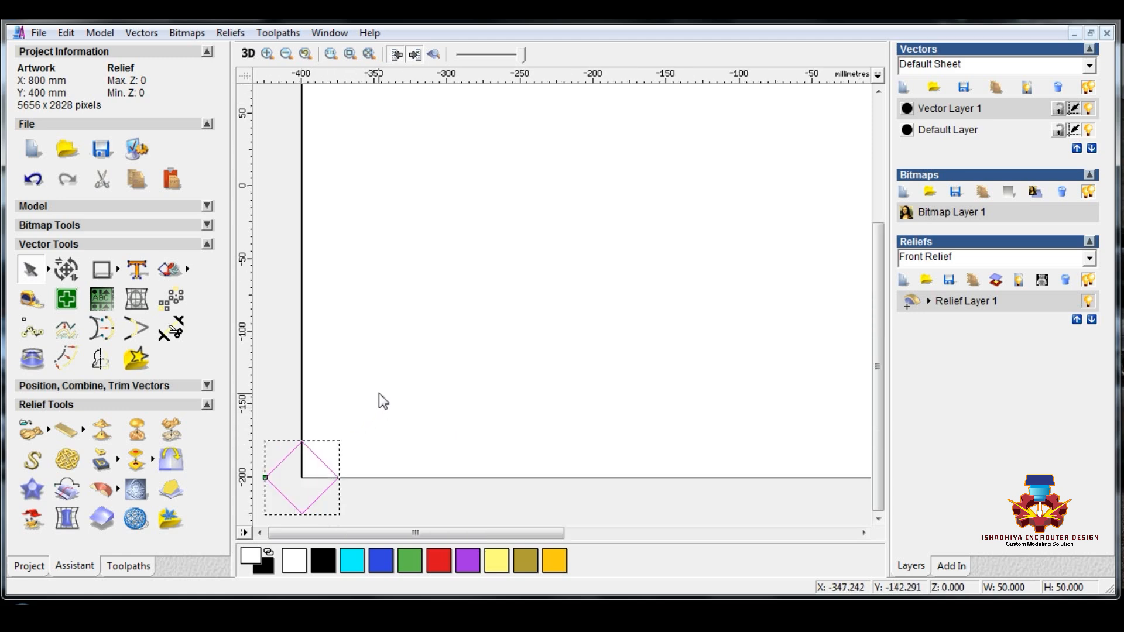
scroll(385, 389, down, 1)
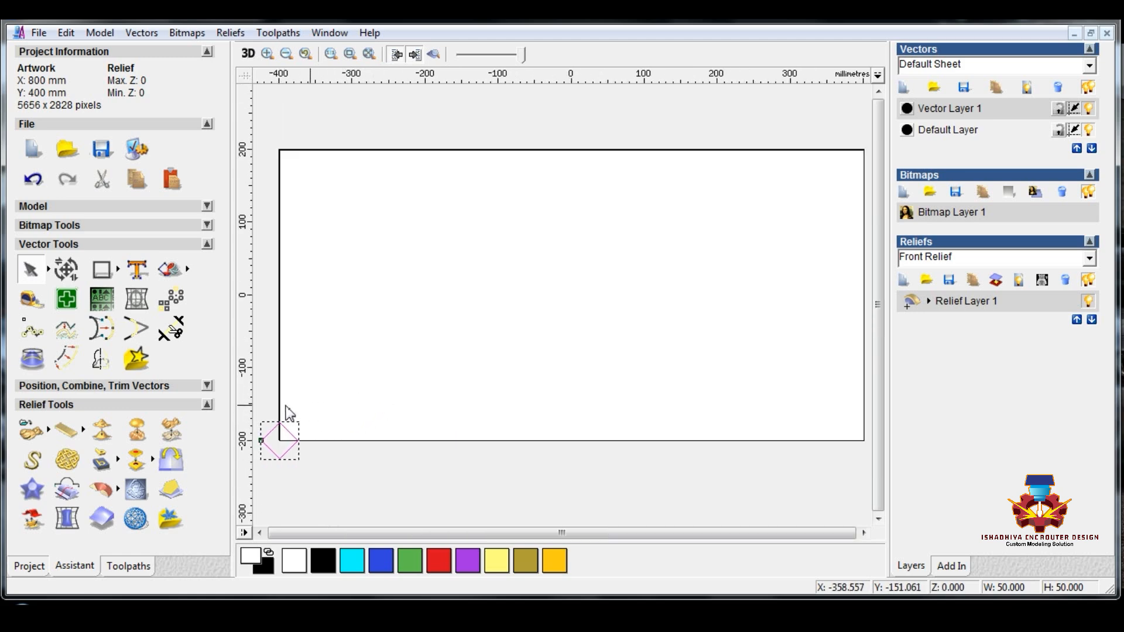
Step: Mirror the diamond upwards eight times, keeping the originals, to build a column along the artwork's left edge
click(98, 361)
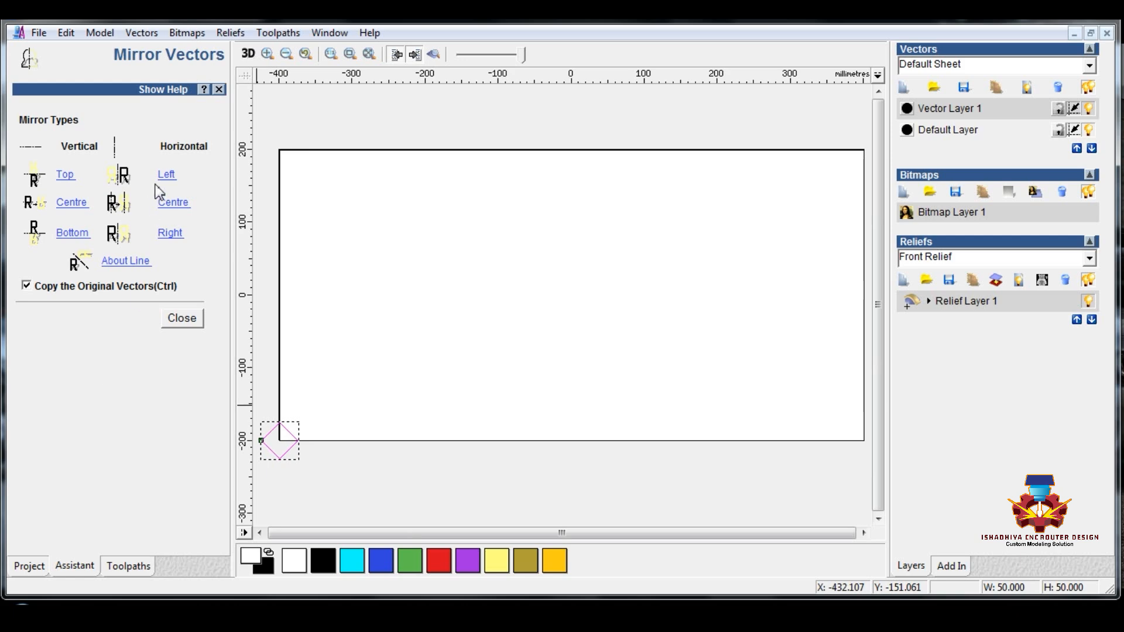
click(65, 175)
click(65, 175)
click(65, 175)
click(65, 176)
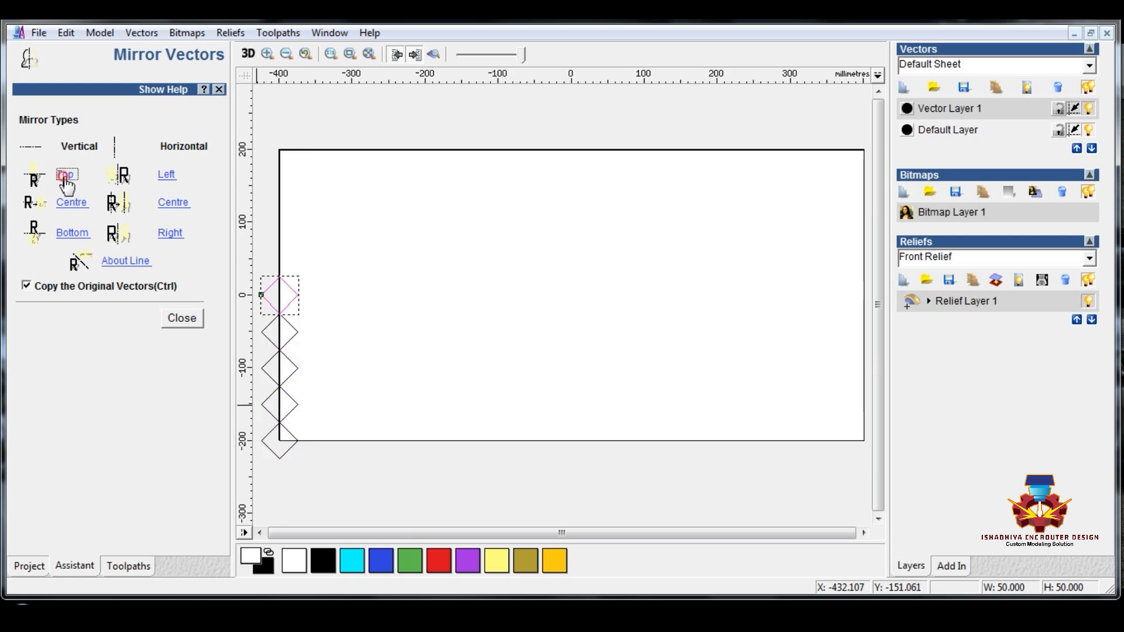
click(65, 175)
click(65, 175)
click(65, 175)
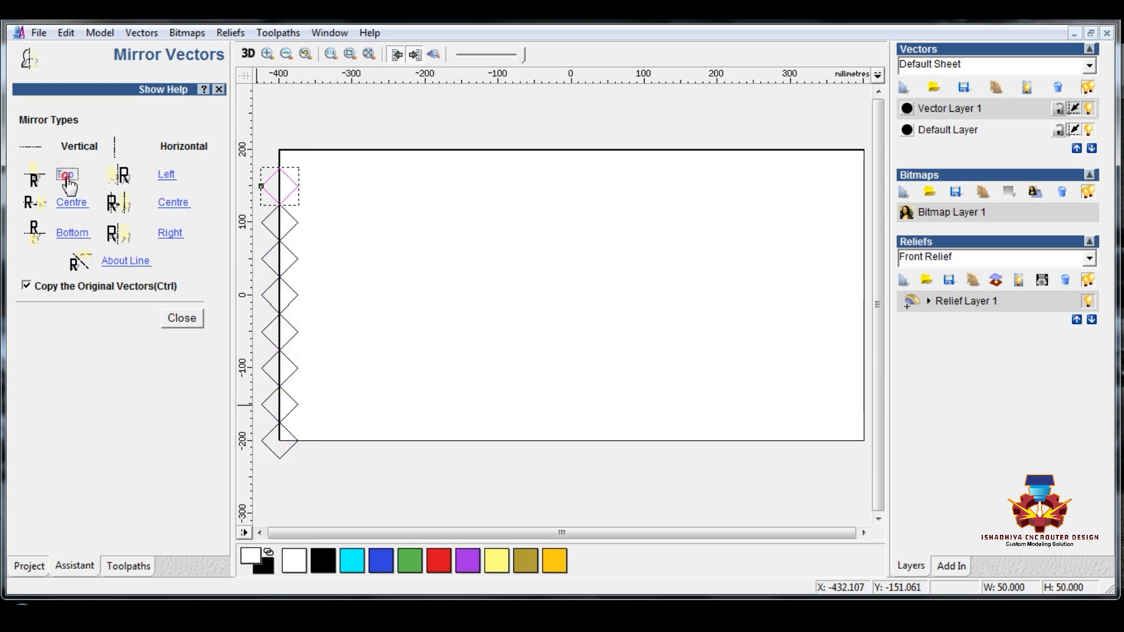
click(65, 175)
click(335, 236)
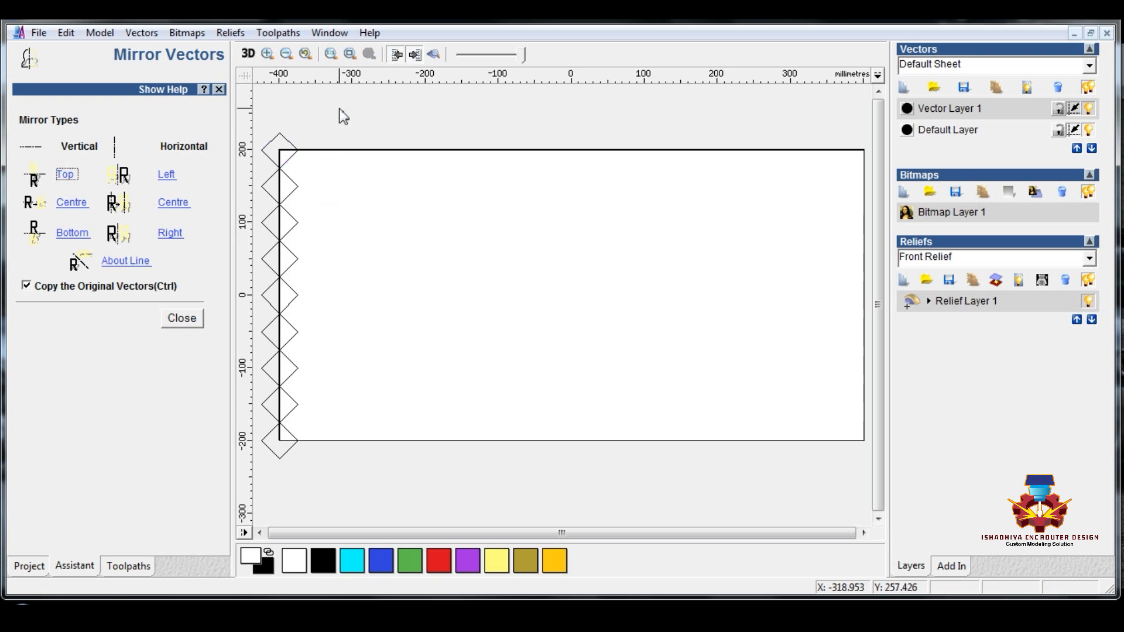
Step: Copy the upper eight diamonds and paste them into a new vector layer with Vector Layer 1 and Default Layer hidden
drag(339, 109, 252, 446)
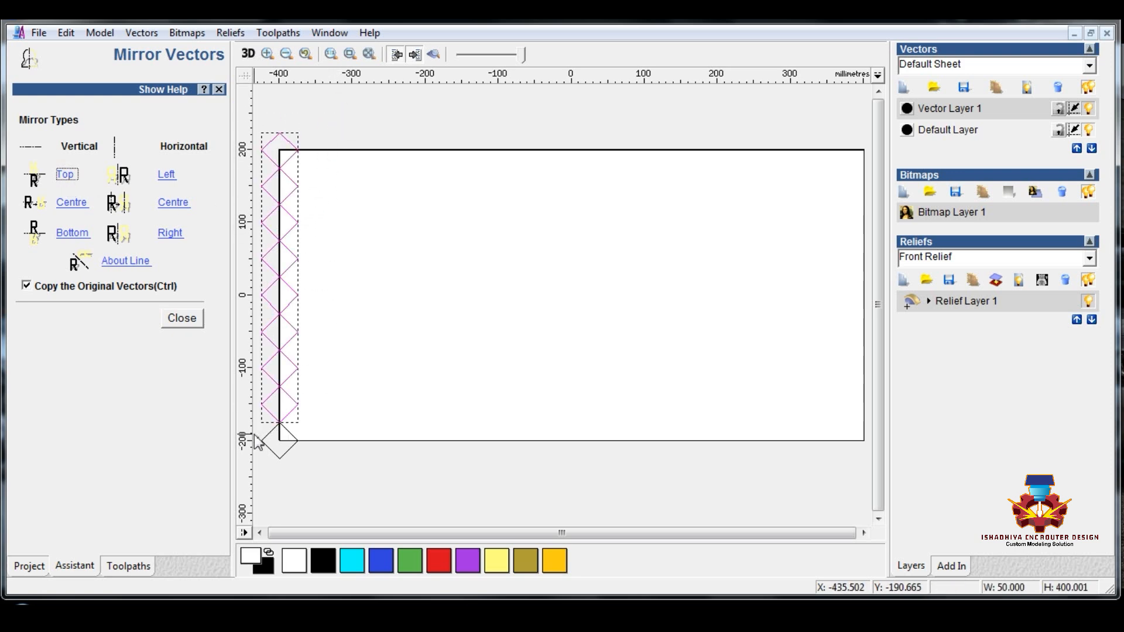
right_click(260, 405)
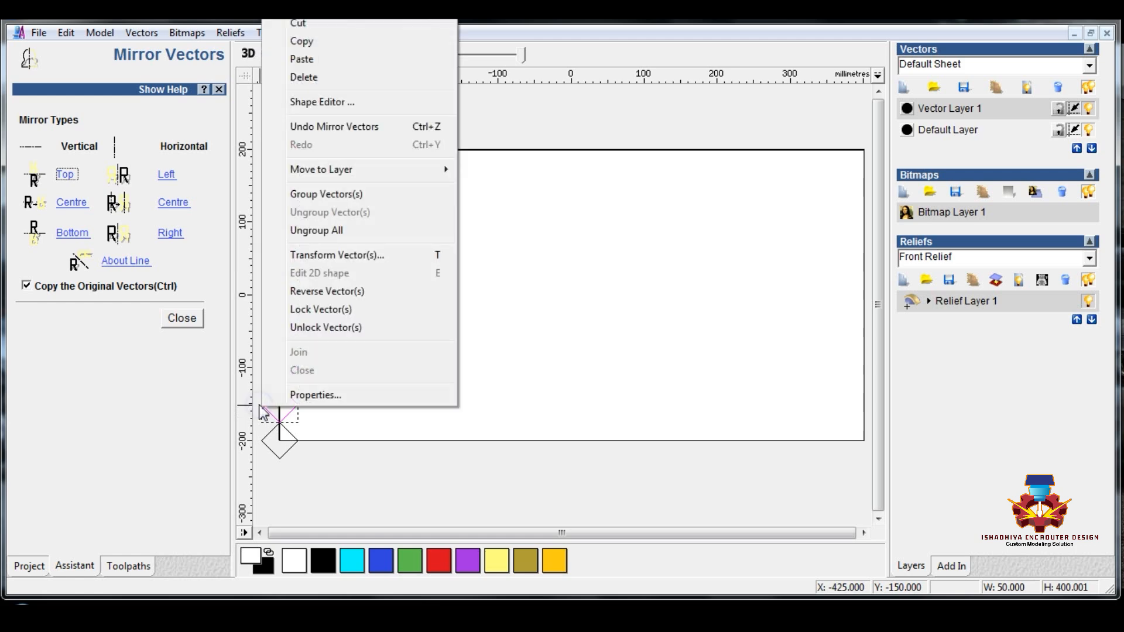
click(300, 42)
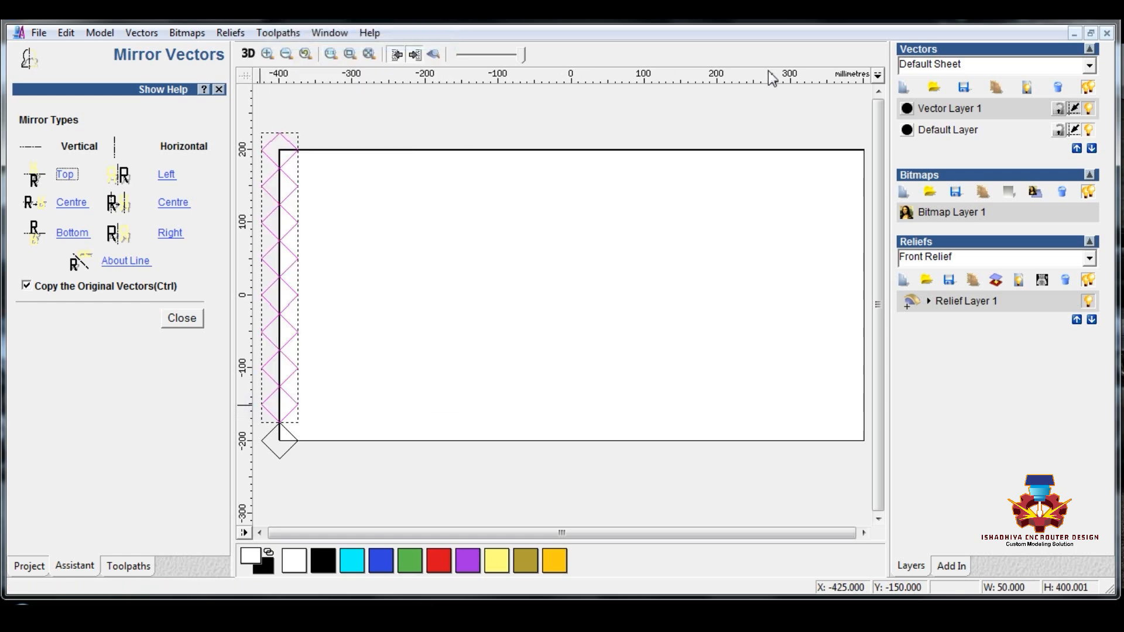
click(905, 90)
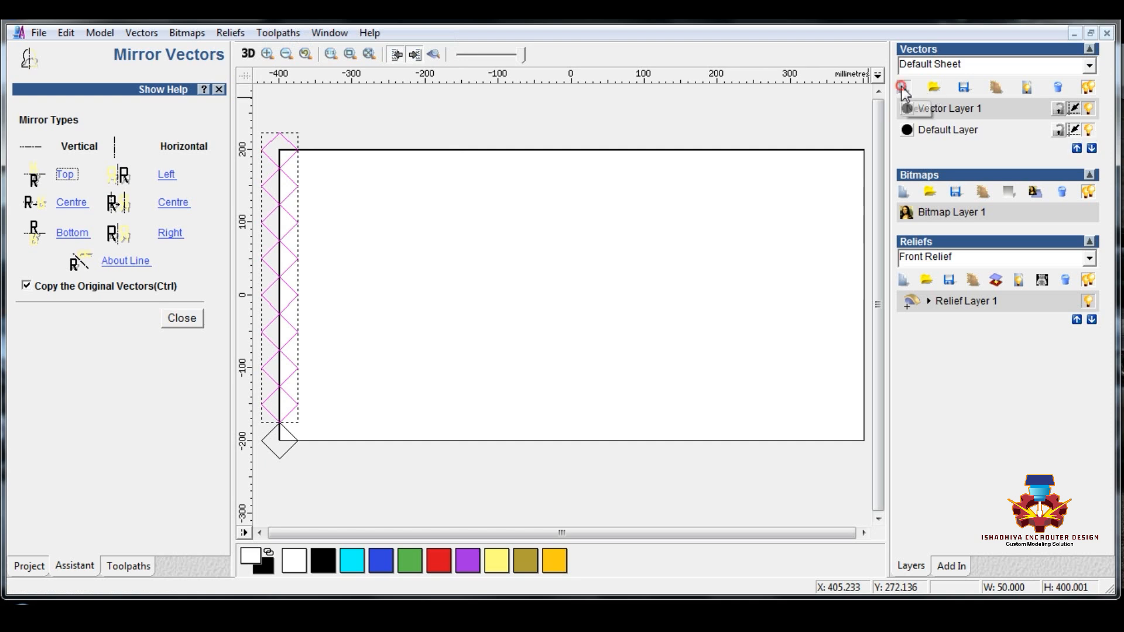
click(1089, 151)
click(1089, 130)
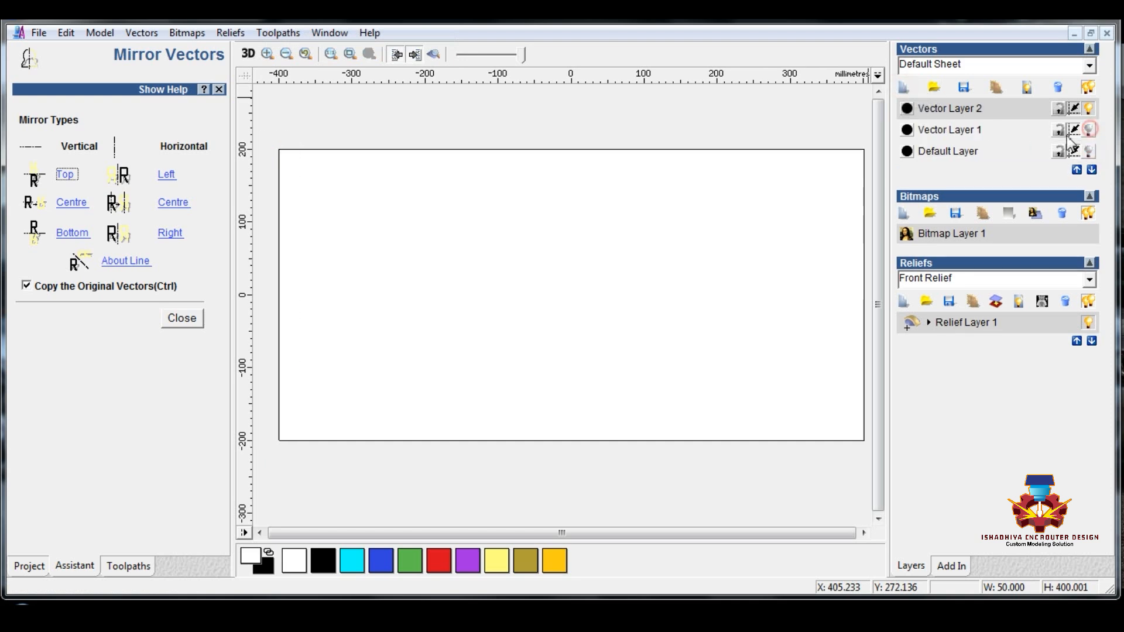
right_click(448, 240)
click(486, 286)
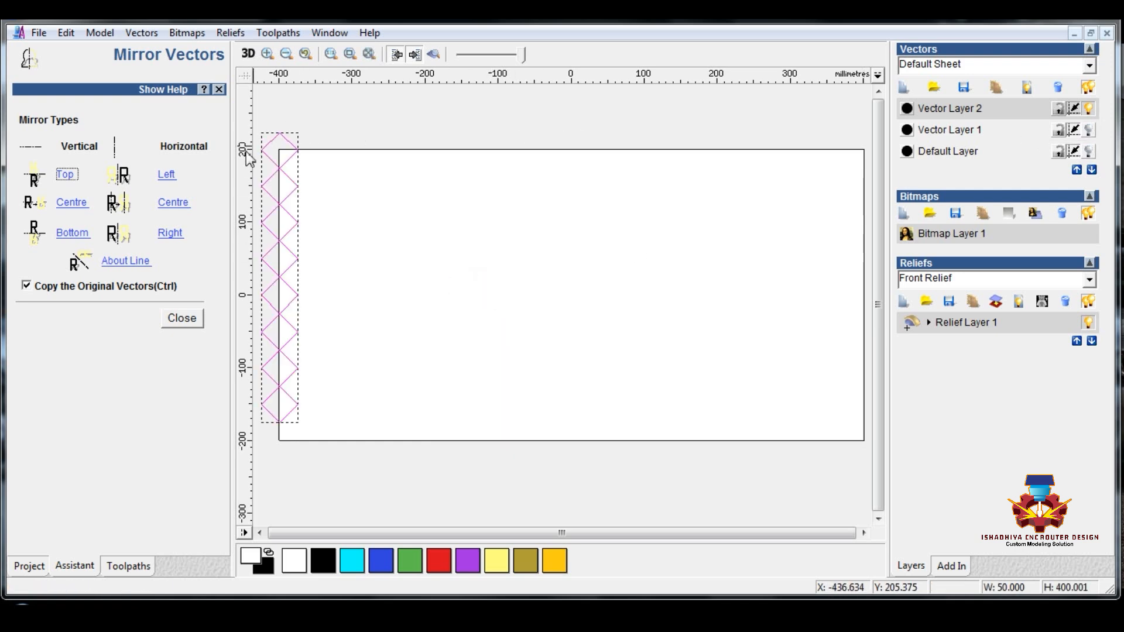
Step: Move the pasted column to fit just inside the artwork's left edge, and show Vector Layer 1 again
drag(262, 151, 280, 167)
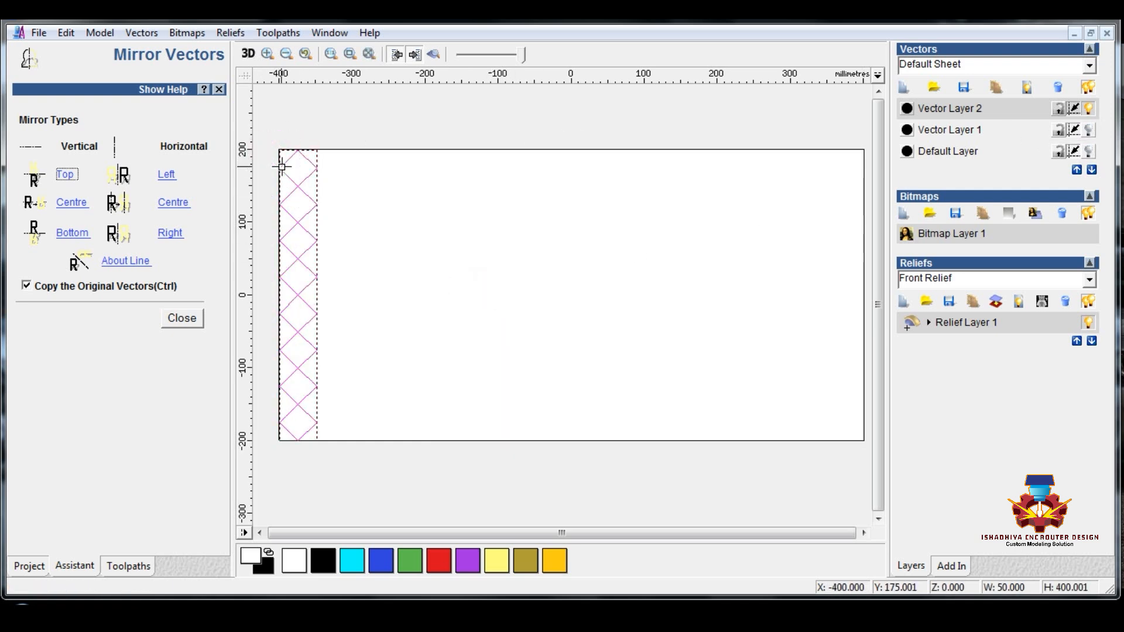
click(1088, 129)
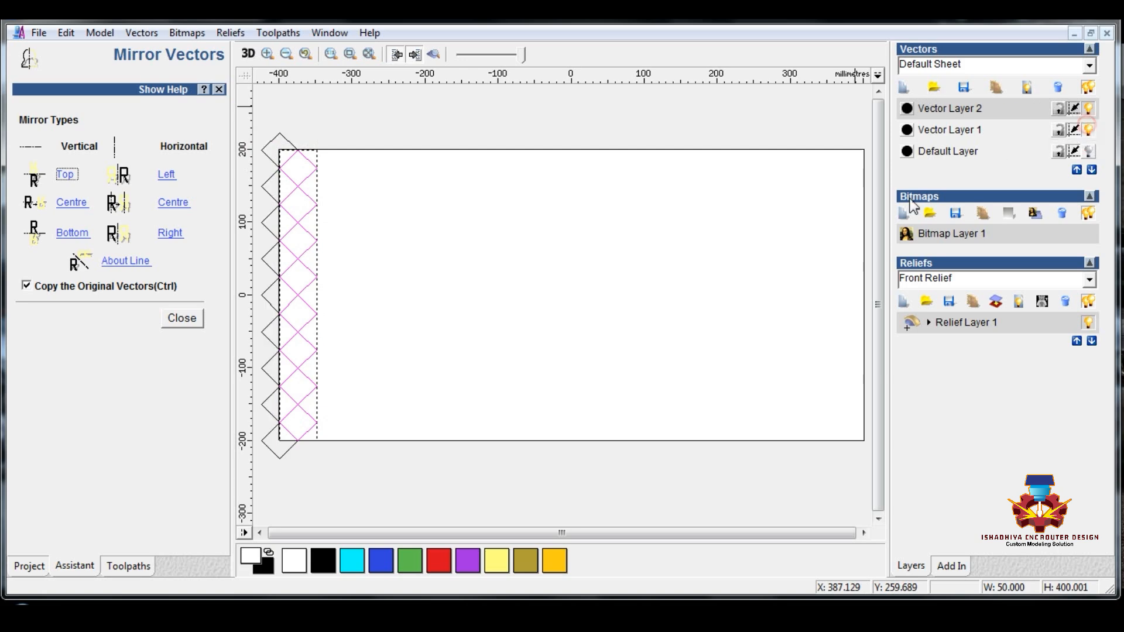
click(529, 249)
scroll(528, 250, down, 1)
click(167, 319)
Step: Copy the two diamond columns repeatedly to the right until the lattice extends past the artwork's right edge
drag(374, 203, 460, 423)
scroll(427, 384, up, 2)
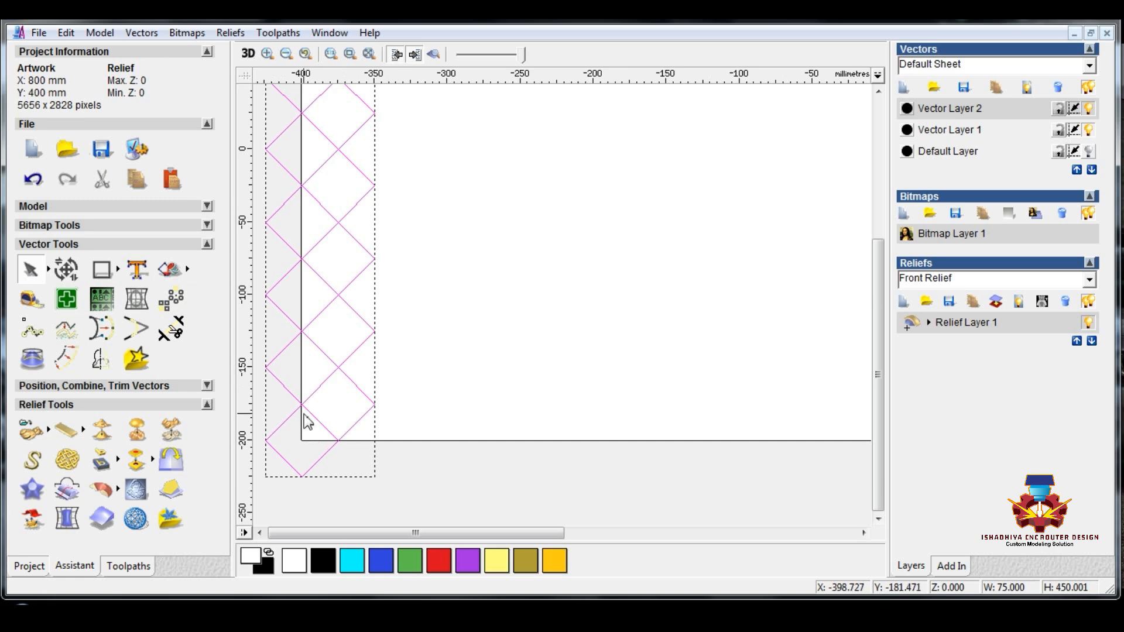
drag(303, 404, 594, 405)
scroll(556, 404, down, 1)
drag(494, 118, 256, 475)
ctrl+drag(277, 434, 827, 435)
scroll(753, 439, down, 3)
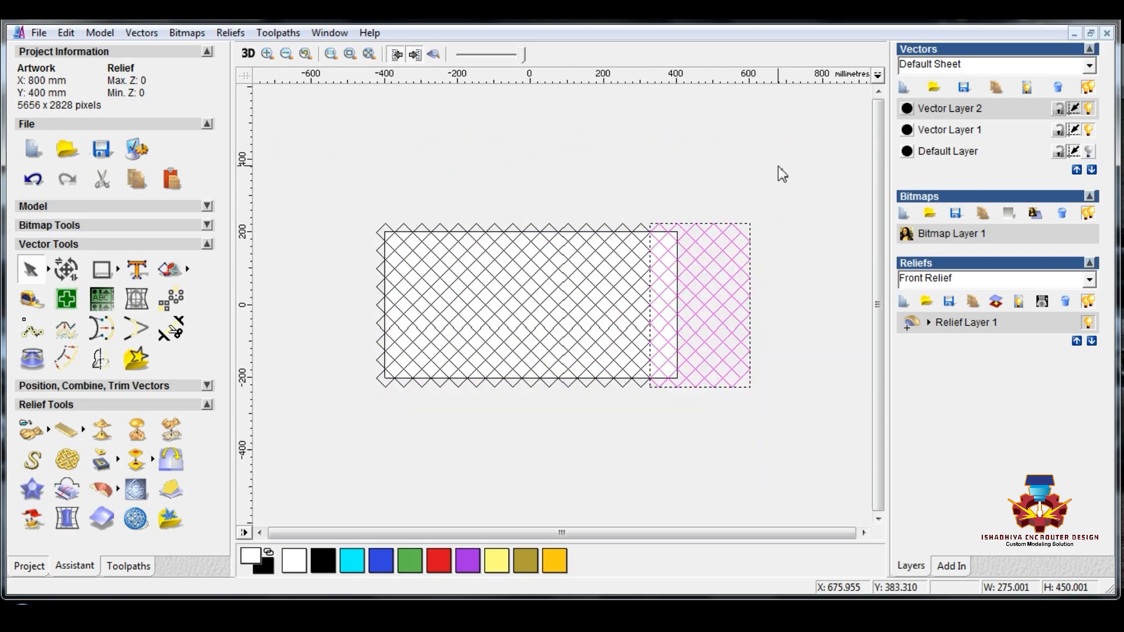
Step: Delete the surplus diamonds beyond the artwork's right edge and check the lattice by toggling Vector Layer 1's visibility
drag(778, 167, 676, 423)
key(Delete)
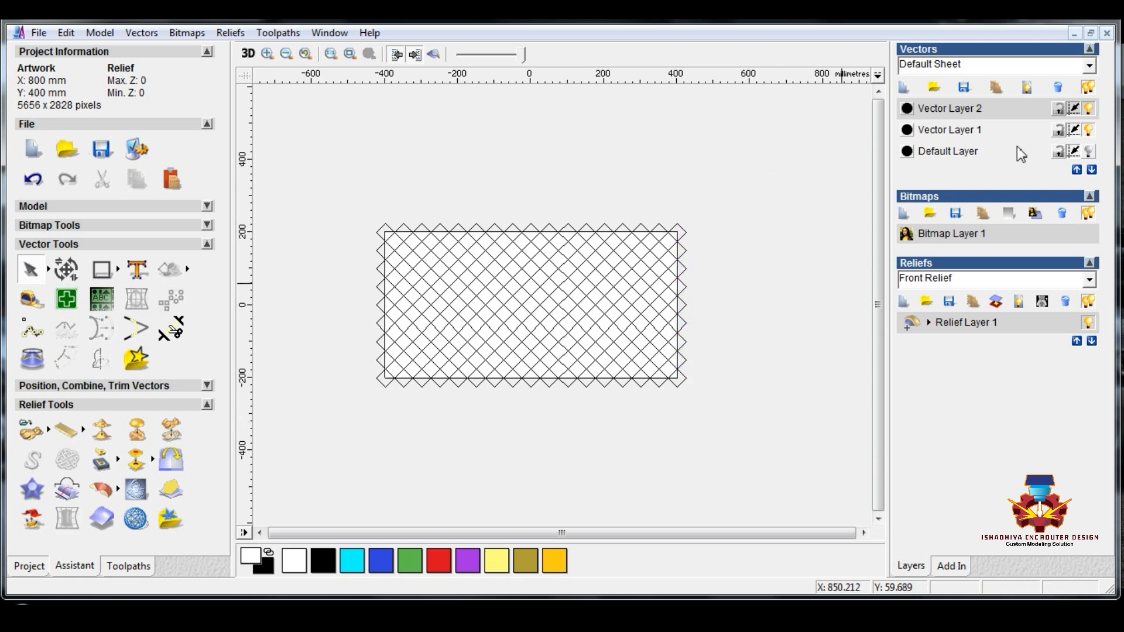
click(1087, 130)
click(1087, 130)
click(744, 183)
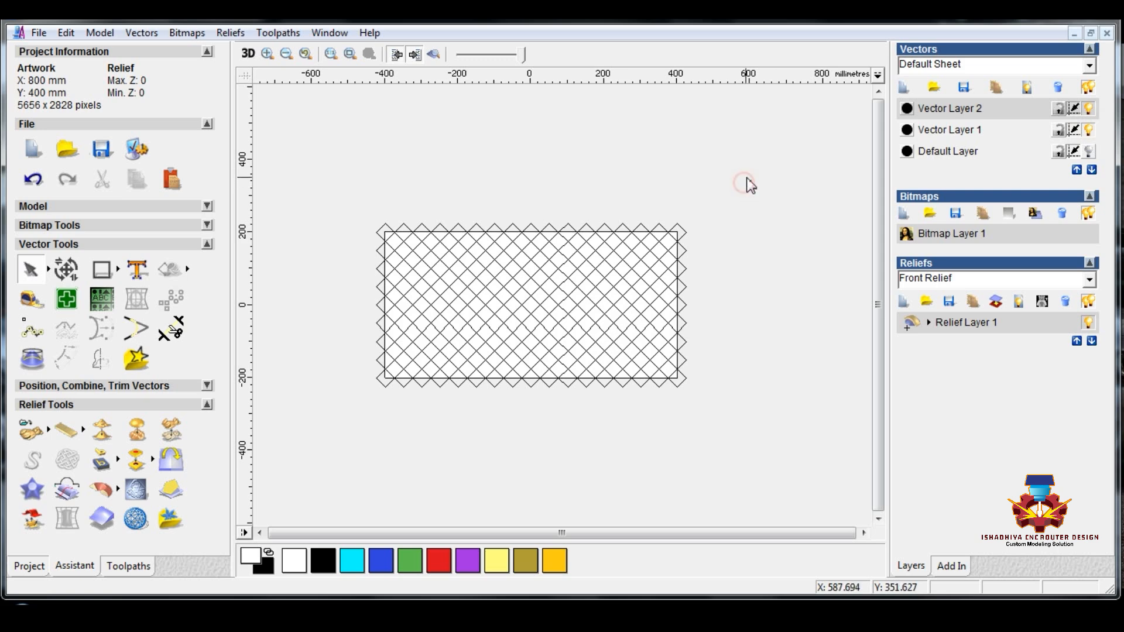
Step: Hide Vector Layer 2 and group all the diamonds on Vector Layer 1
click(1089, 109)
drag(762, 182, 373, 410)
right_click(410, 334)
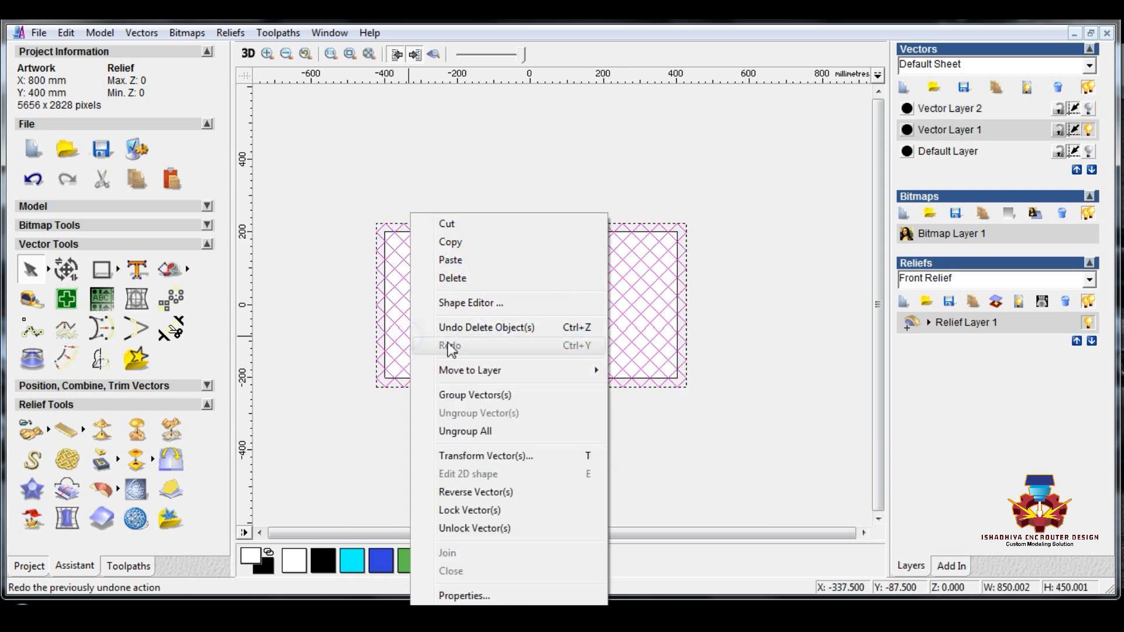
click(460, 392)
Step: Show and activate Vector Layer 2, hide Vector Layer 1, and group all the diamonds on Vector Layer 2
click(1088, 108)
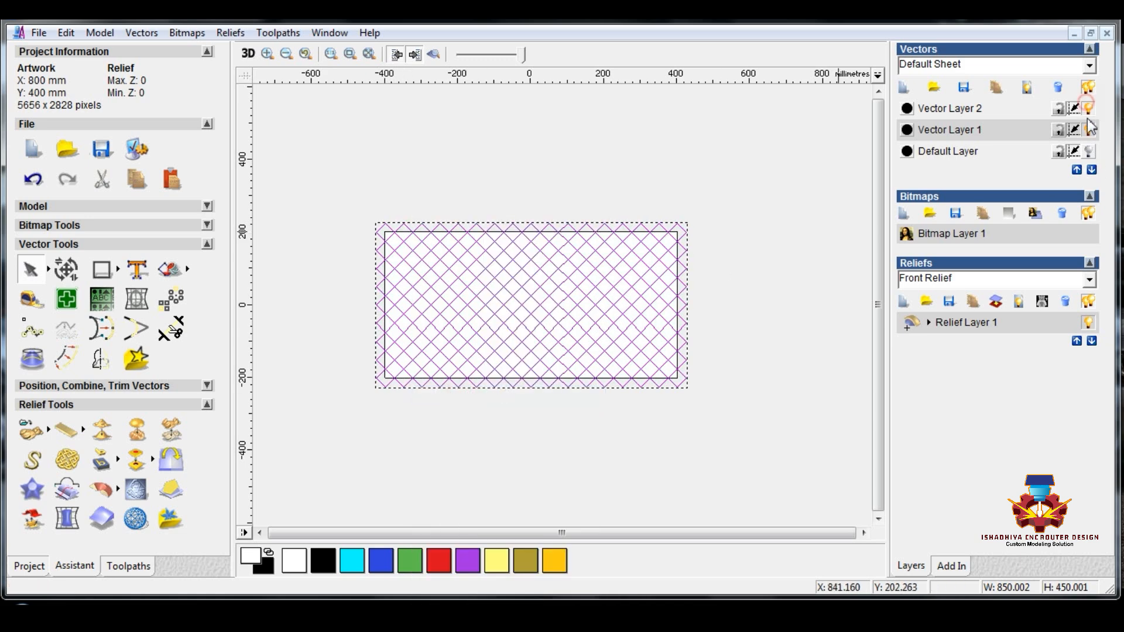
click(960, 108)
drag(372, 188, 744, 456)
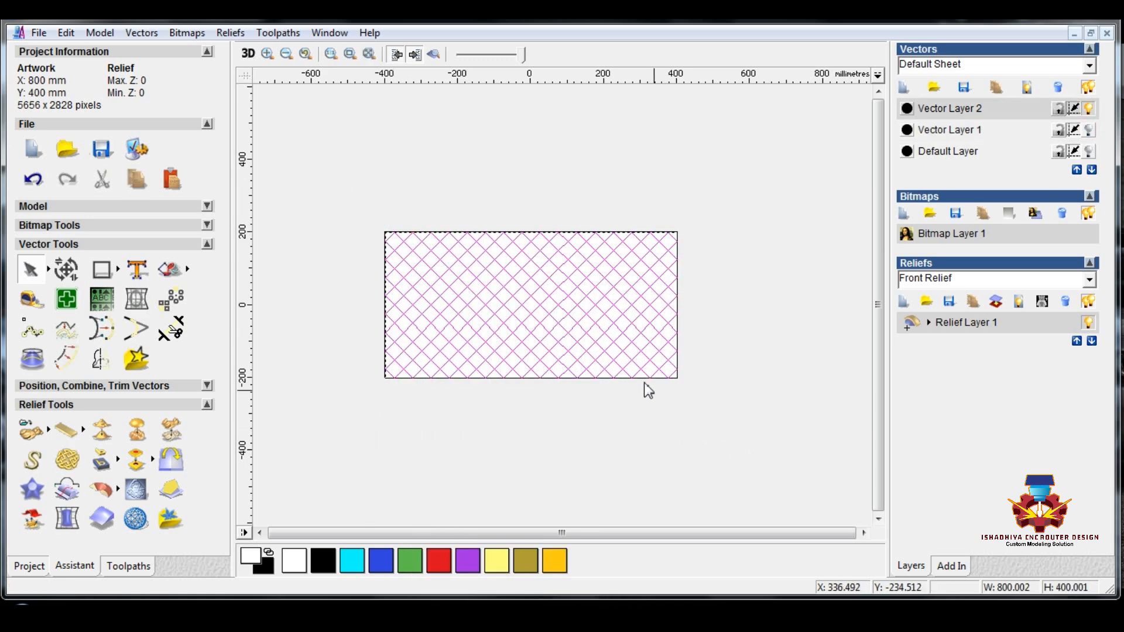
right_click(557, 308)
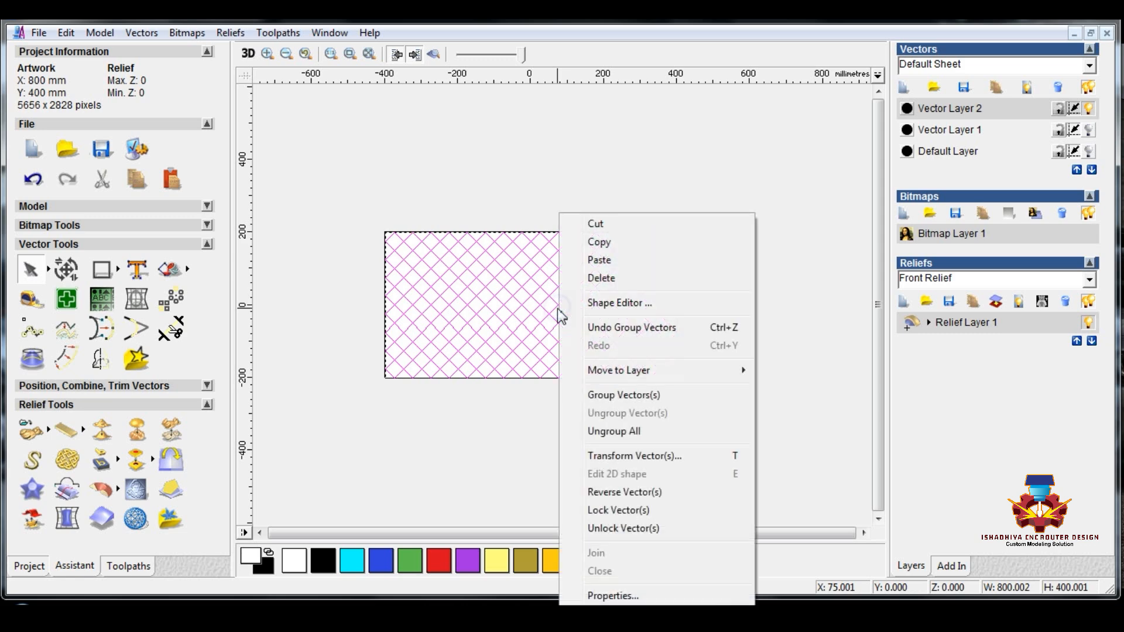
click(621, 394)
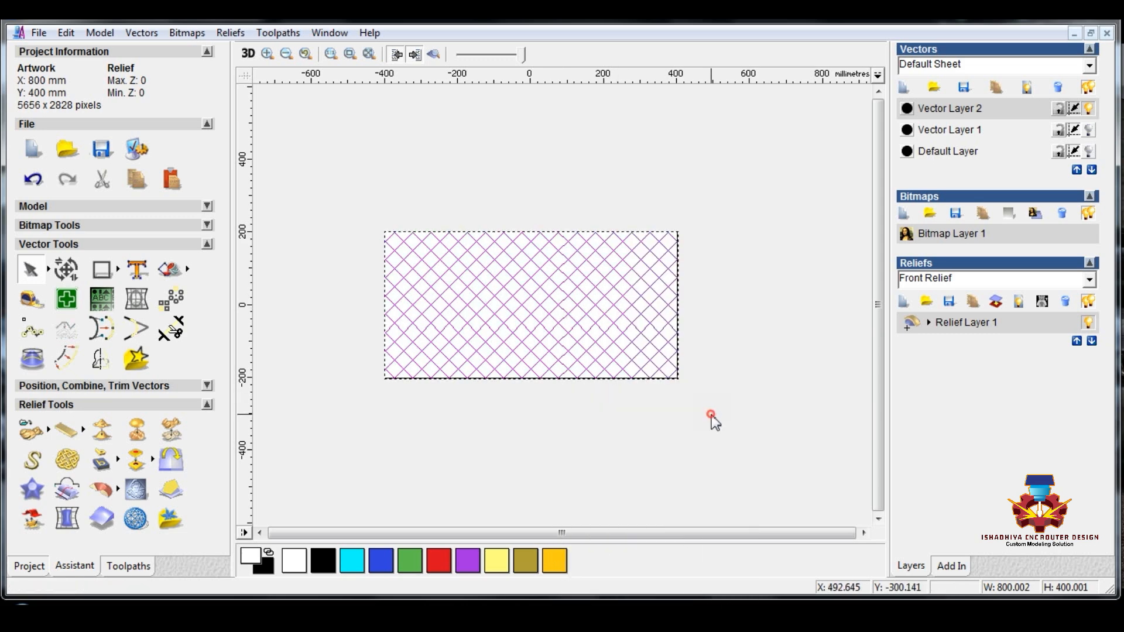
click(713, 420)
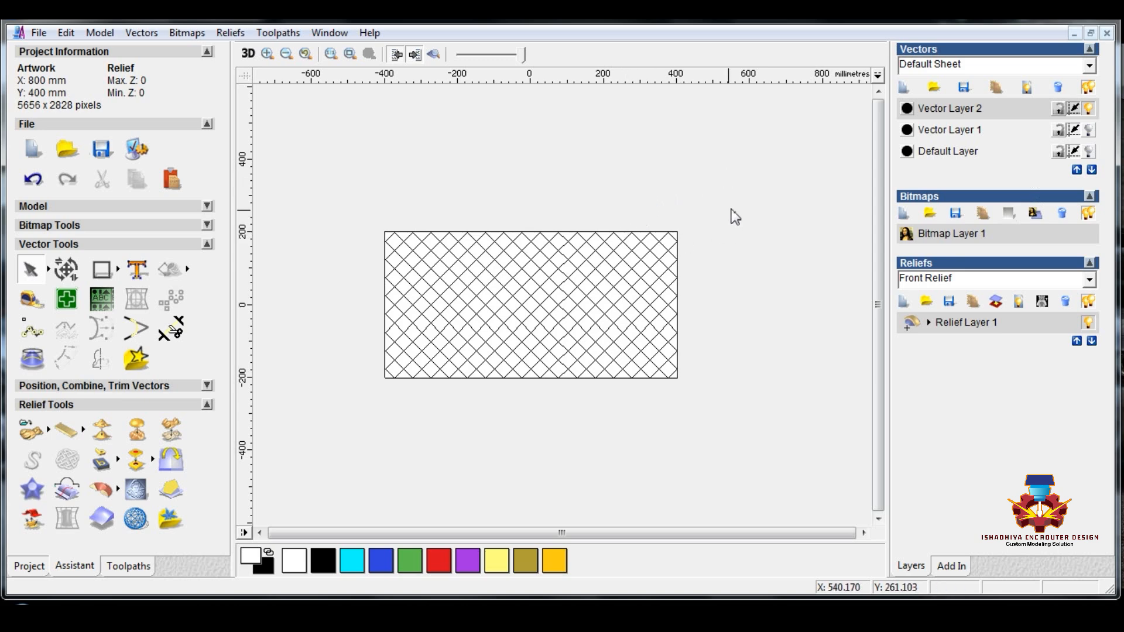
Step: Offset the Vector Layer 2 diamonds inwards by 1.5 mm with sharp corners, keeping the original vectors
drag(749, 195, 319, 425)
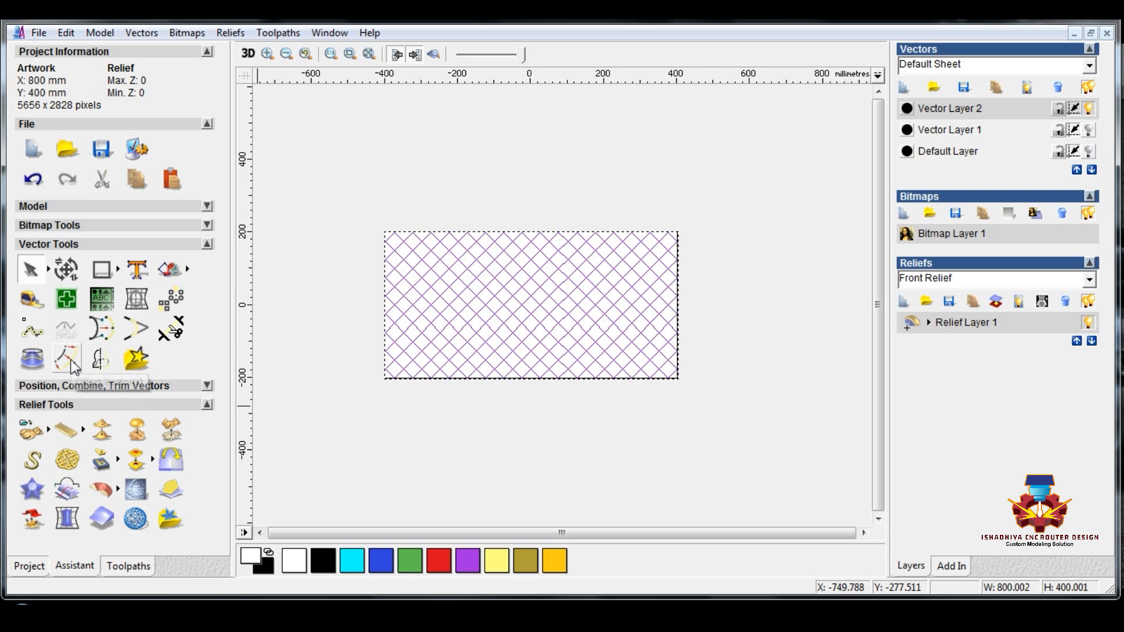
click(99, 358)
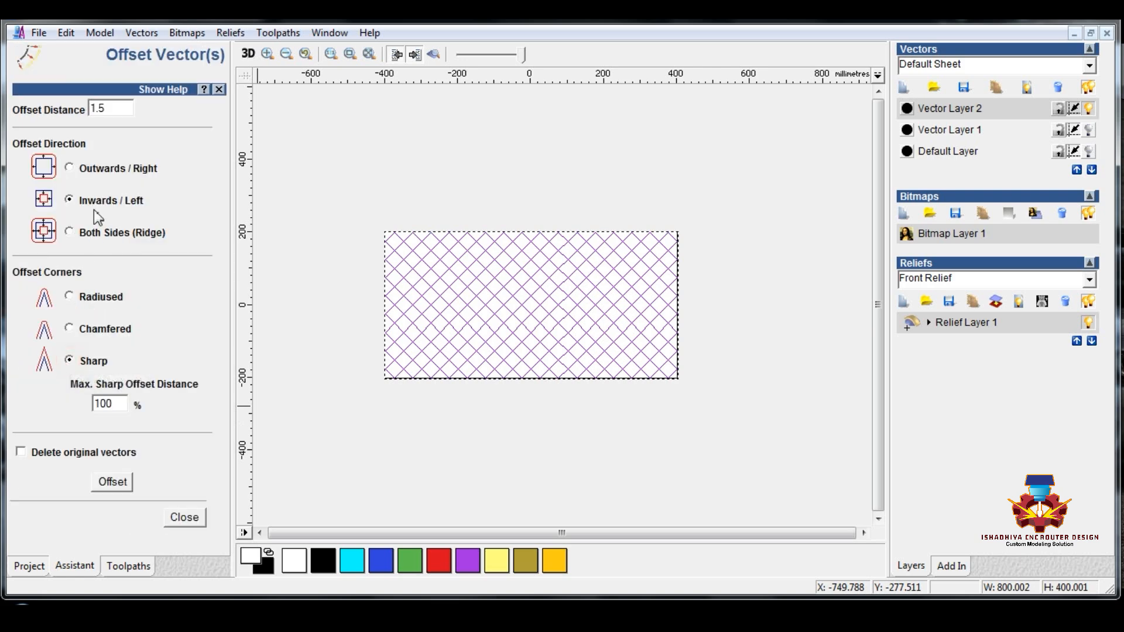
click(113, 484)
click(183, 519)
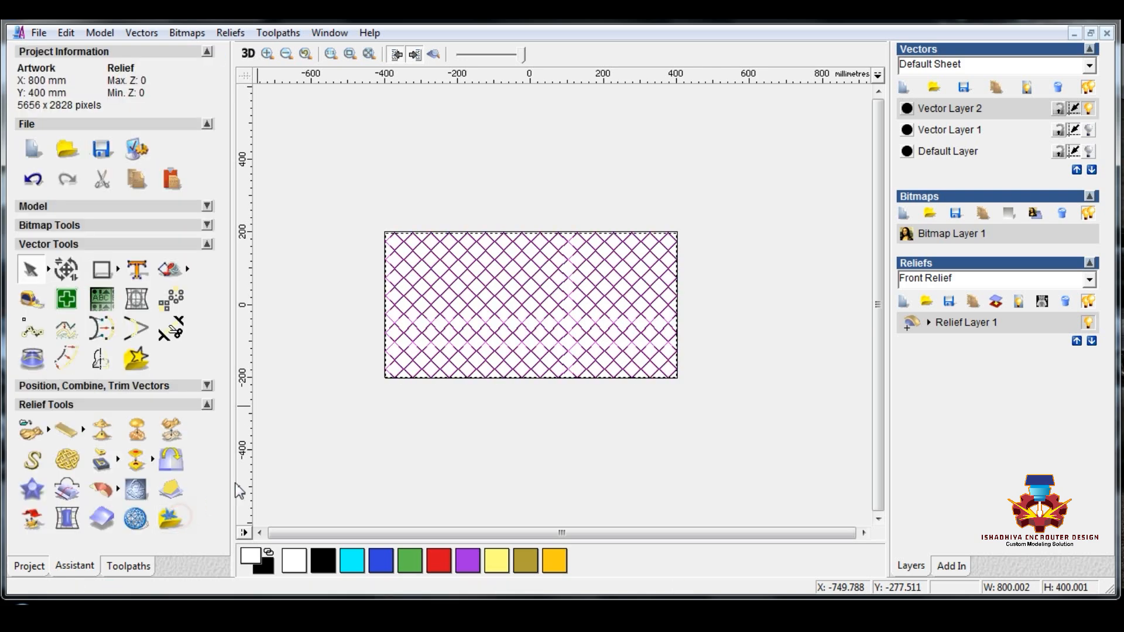
Step: Group the newly offset inner diamonds on Vector Layer 2
scroll(427, 394, up, 5)
right_click(466, 305)
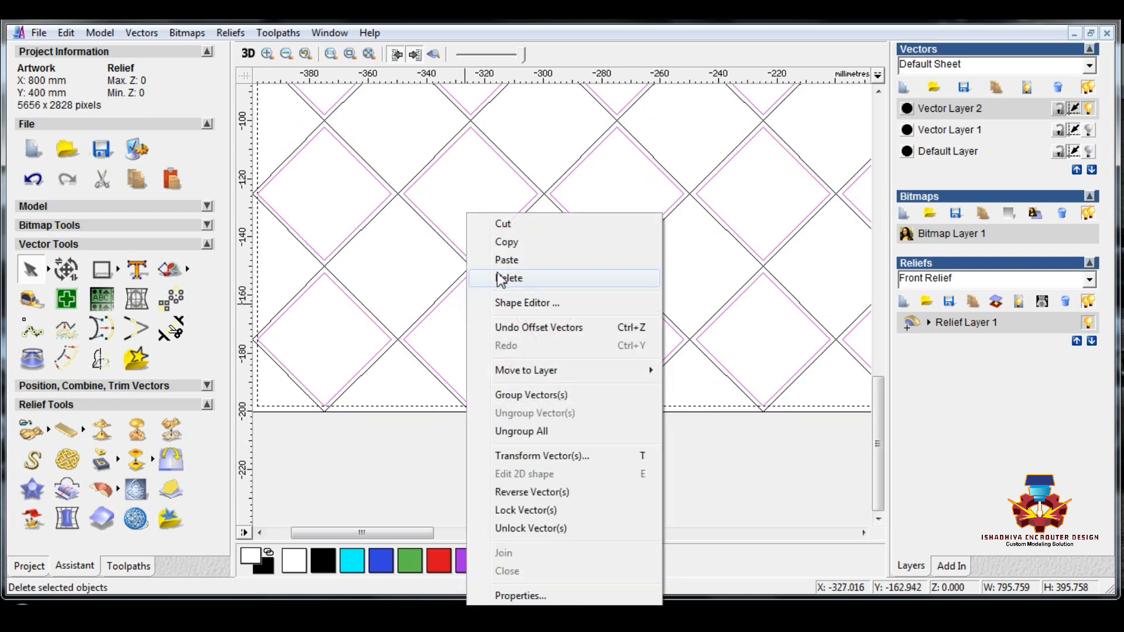
click(526, 395)
Step: Hide Vector Layer 2, then show and activate Vector Layer 1
click(1089, 109)
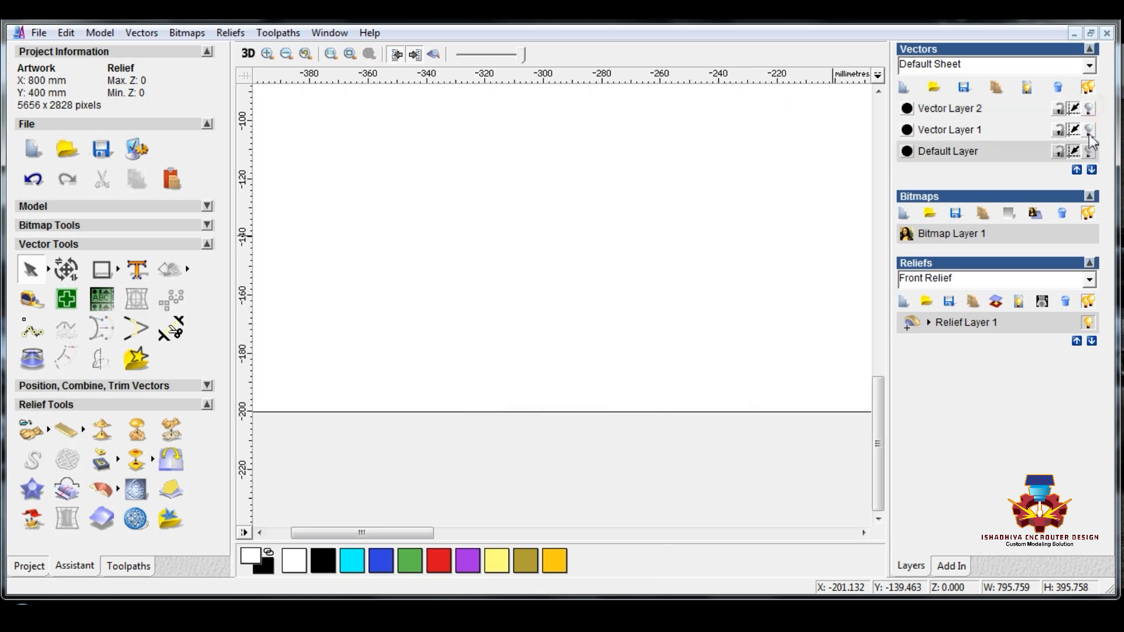
click(1090, 129)
click(1001, 129)
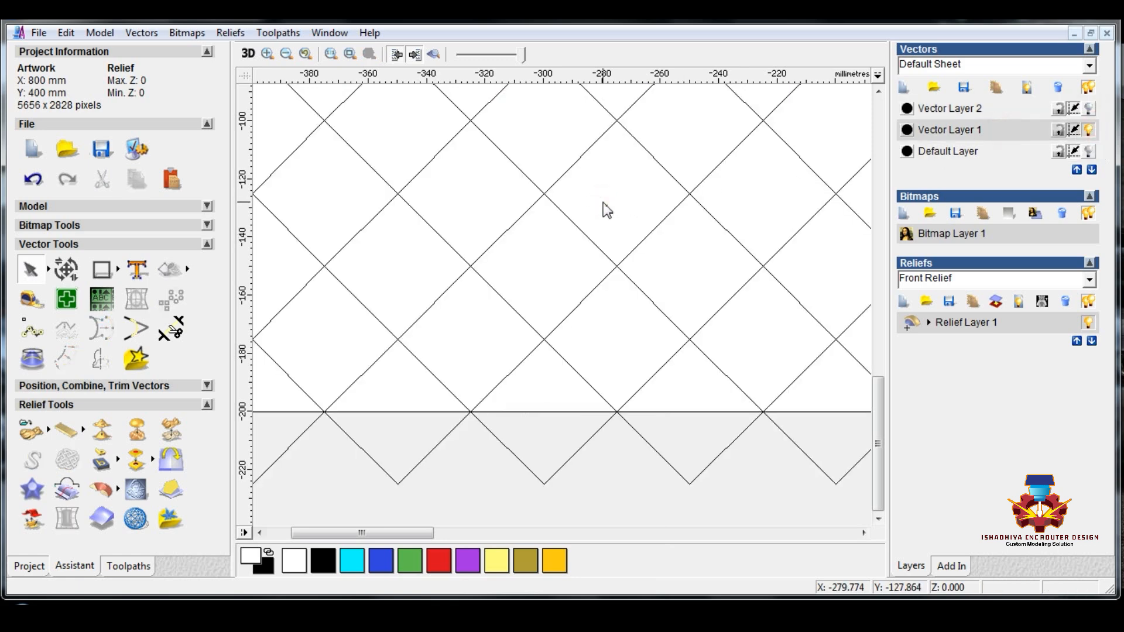
Step: Offset the Vector Layer 1 diamonds inwards by 1.5 mm with sharp corners, keeping the original vectors
scroll(472, 303, down, 8)
click(546, 312)
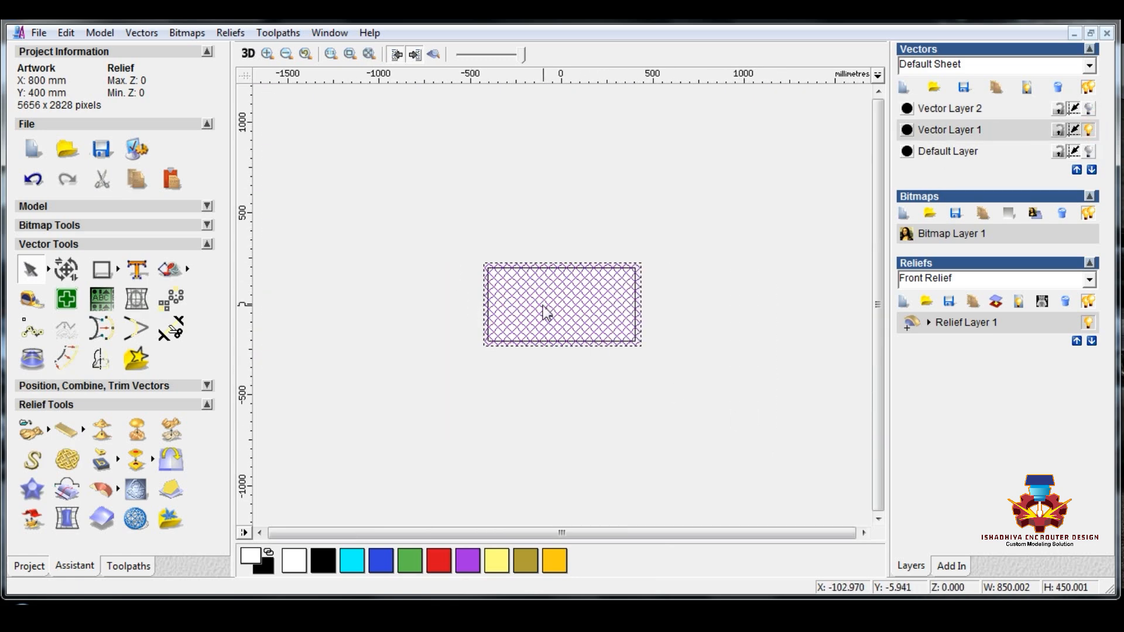
scroll(545, 312, up, 10)
click(66, 358)
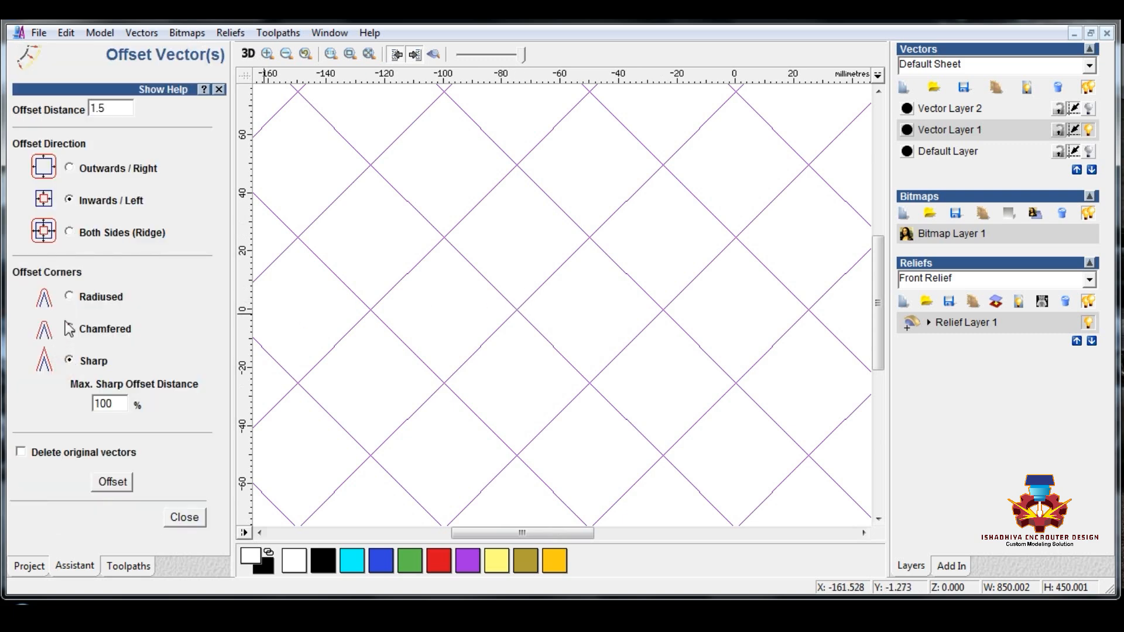
click(116, 486)
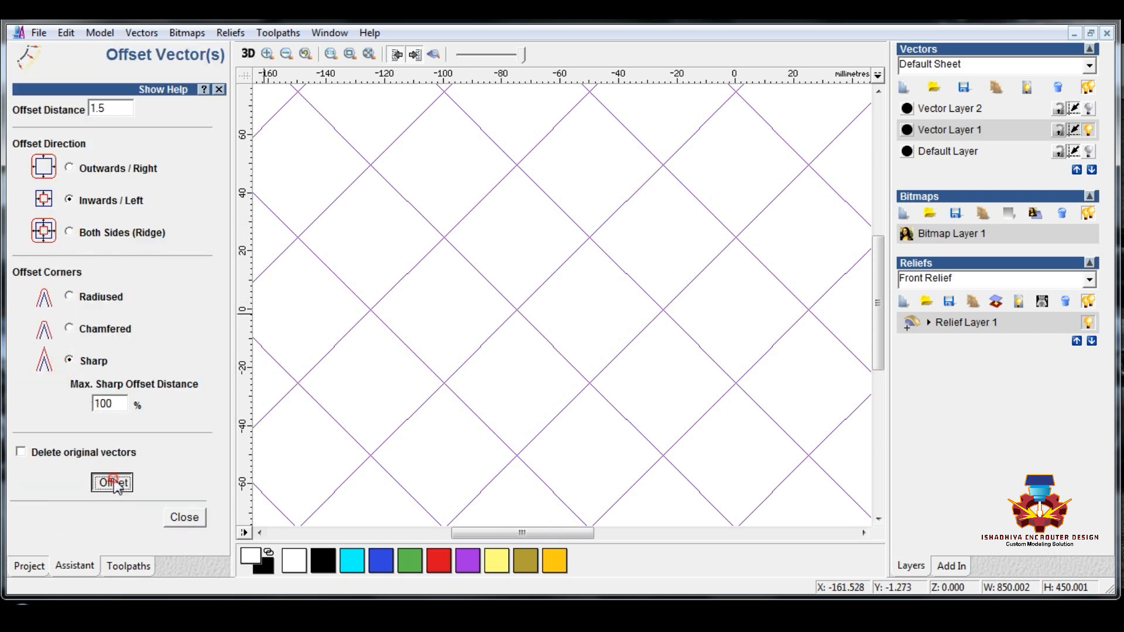
click(182, 519)
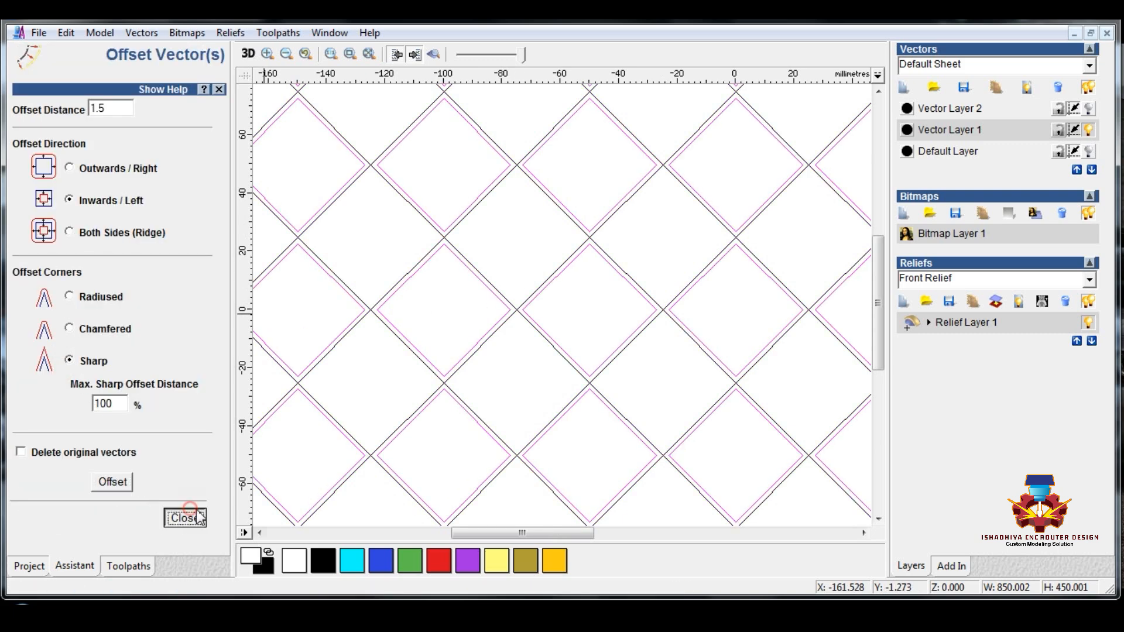
Step: Group the newly offset inner diamonds on Vector Layer 1
click(333, 334)
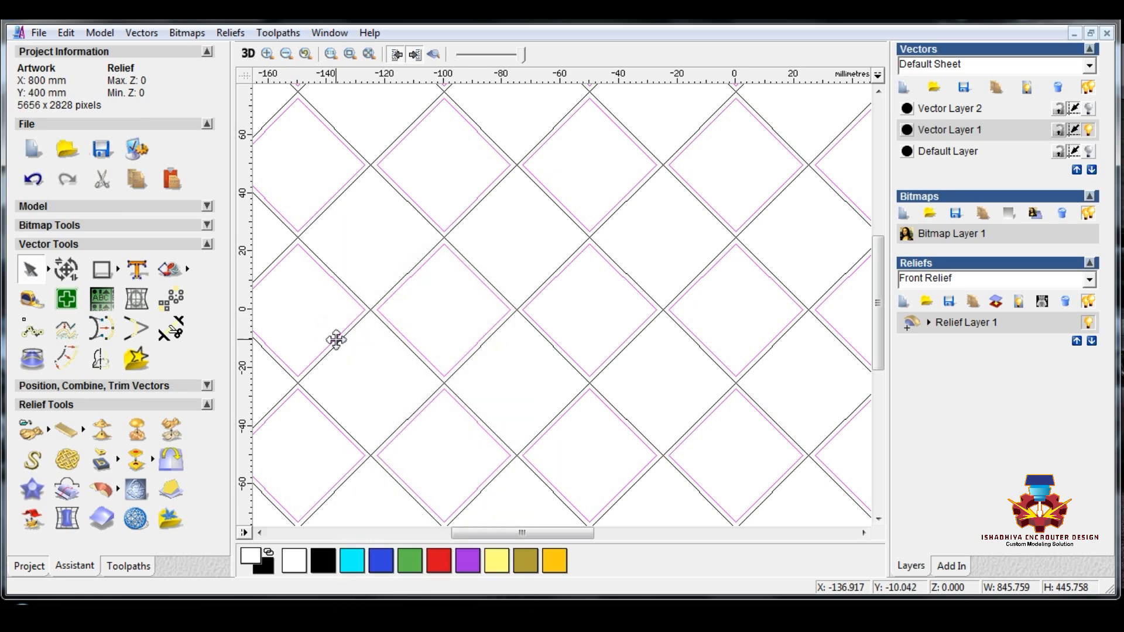
right_click(334, 337)
click(387, 395)
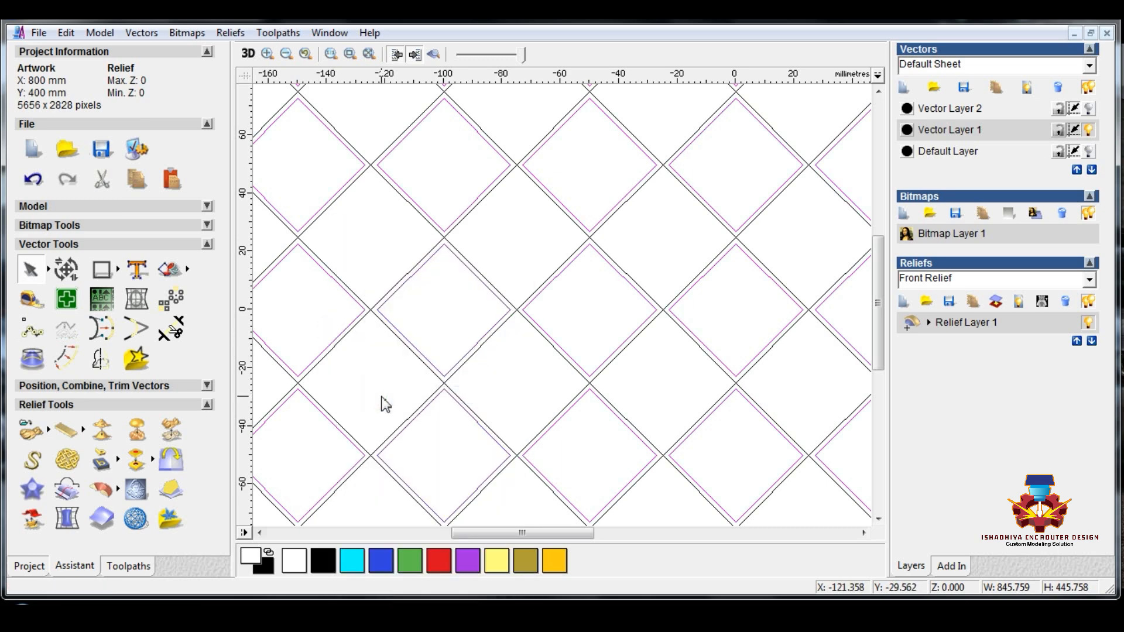
click(396, 298)
scroll(417, 312, down, 2)
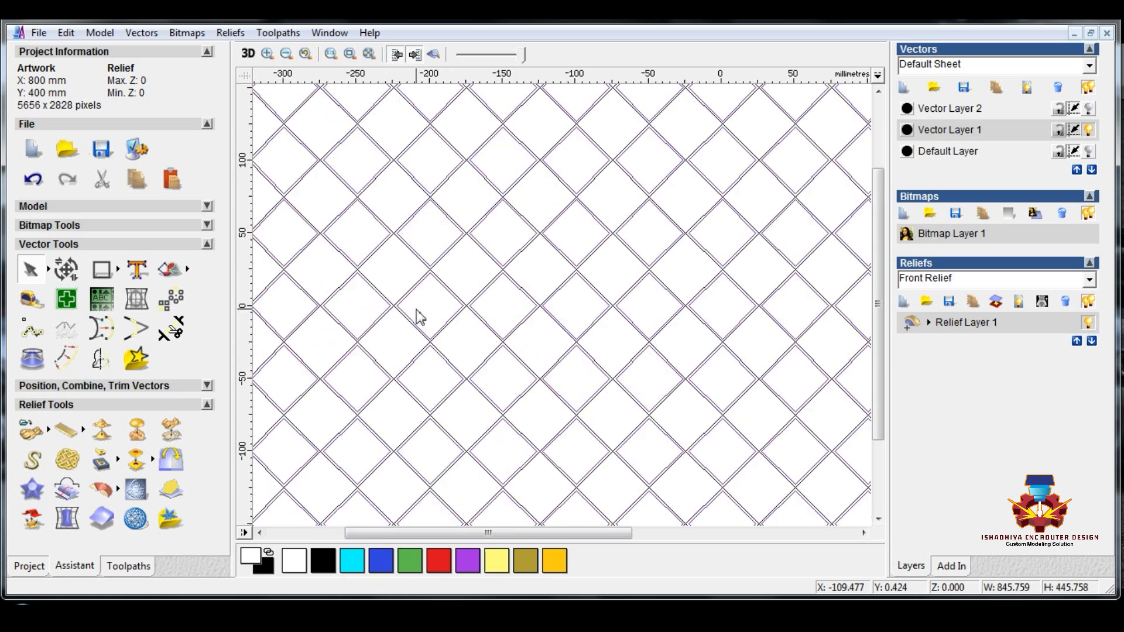
Step: Add a second relief layer and make Relief Layer 1 the active one
click(905, 302)
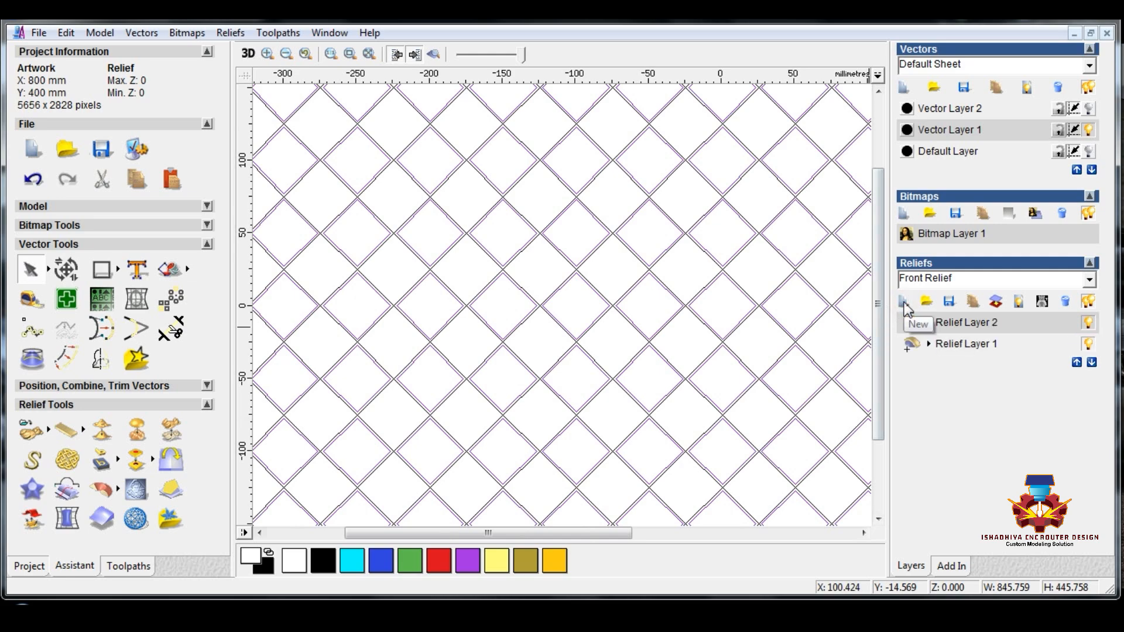
click(948, 343)
scroll(534, 322, down, 2)
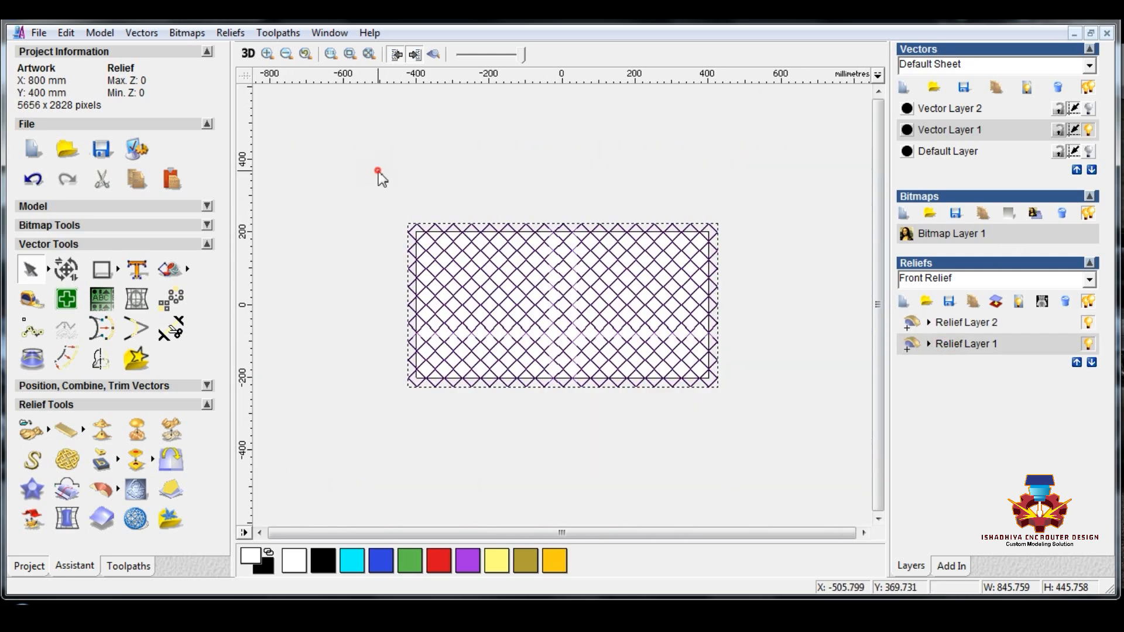
Step: Select the inner diamond group on Vector Layer 1 and open the Shape Editor for it
click(378, 175)
scroll(379, 211, up, 3)
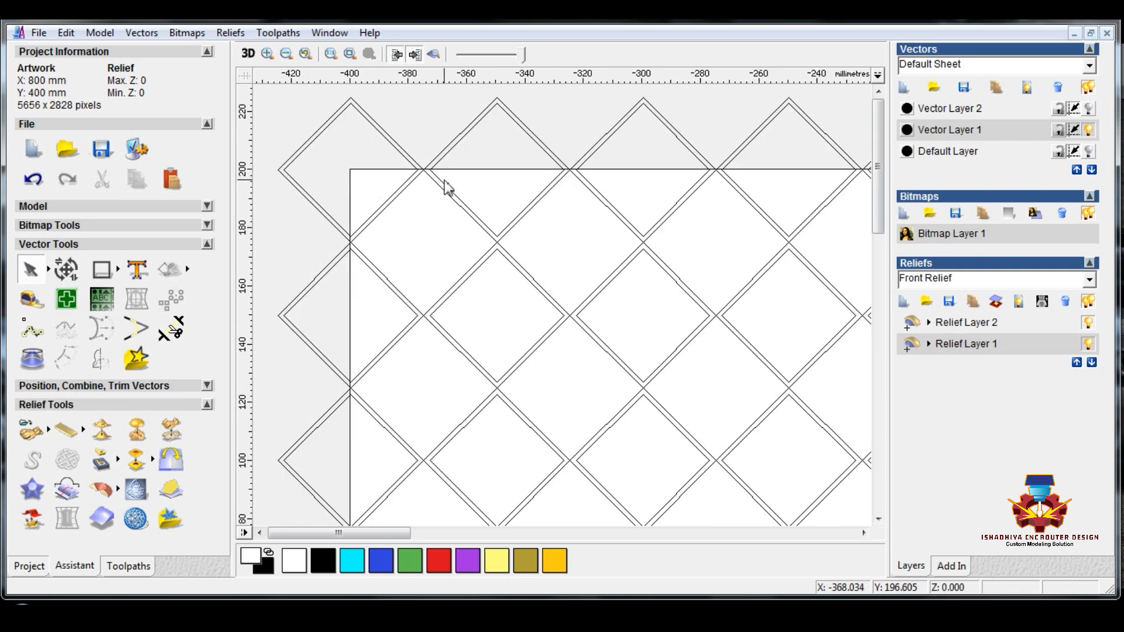
click(445, 185)
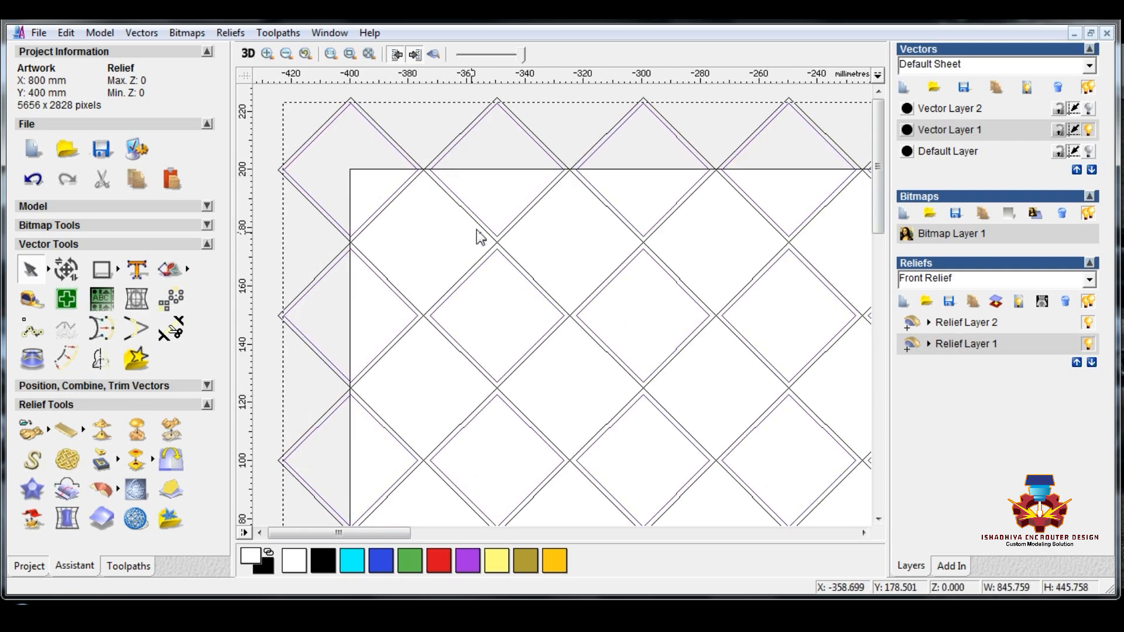
right_click(487, 212)
click(557, 370)
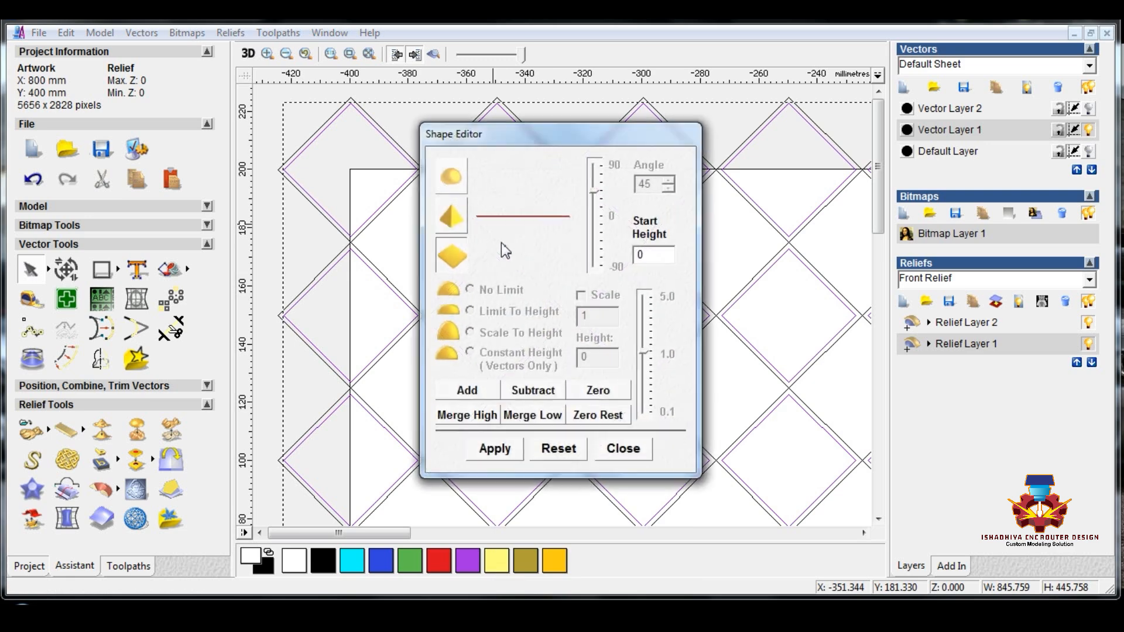
drag(521, 137, 258, 143)
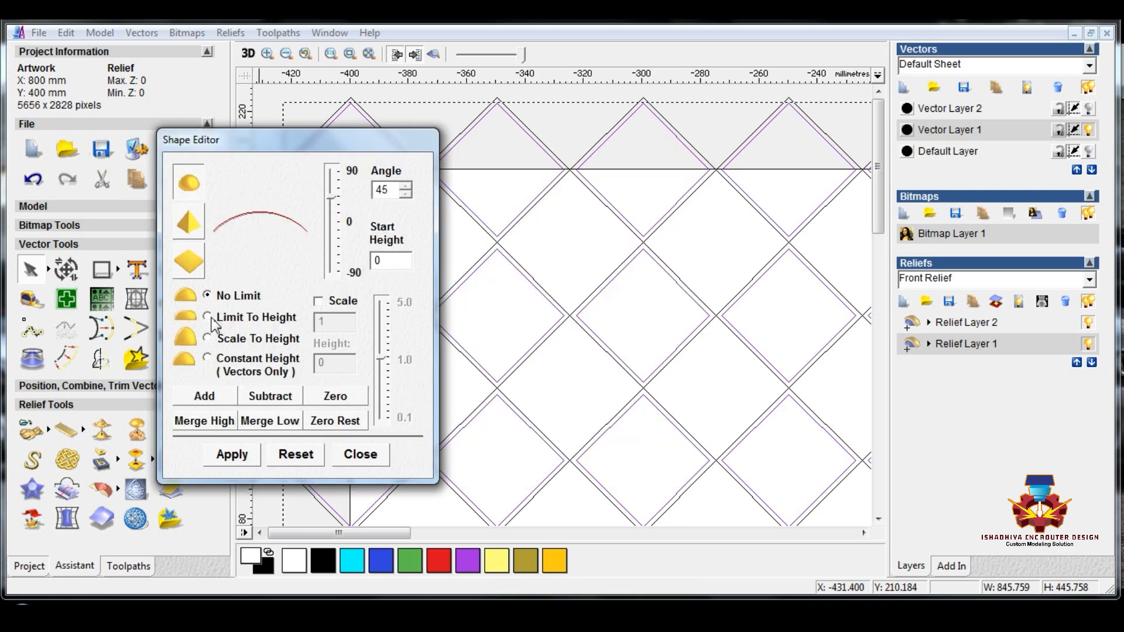
Step: Add a round 45-degree shape scaled to a height of 4.0 with start height 0.0 to Relief Layer 1, and preview the relief
click(206, 338)
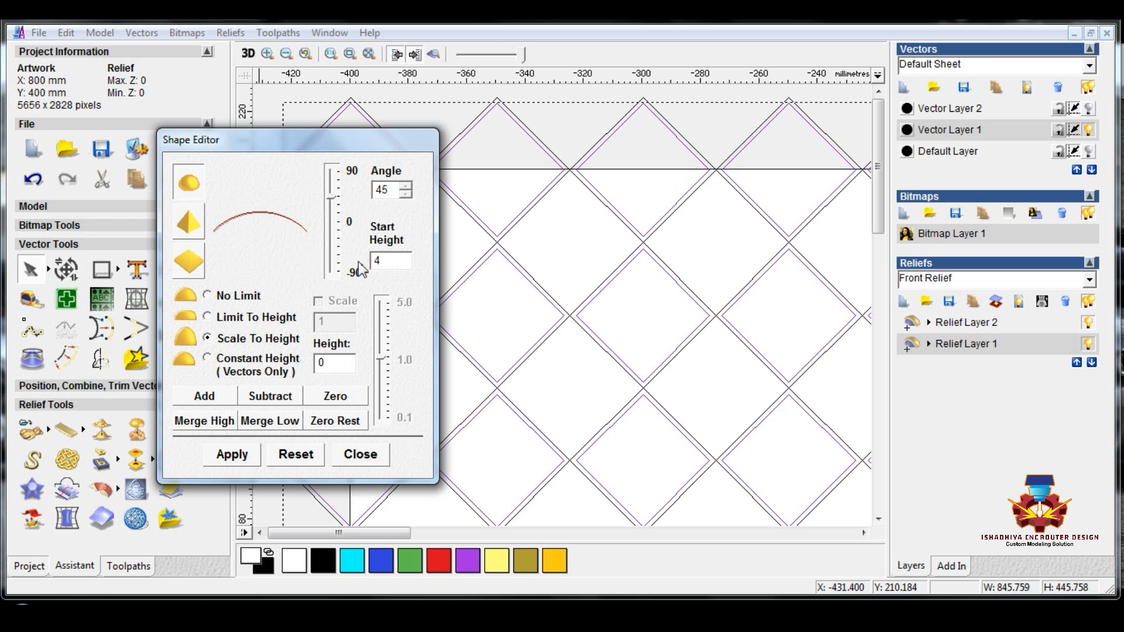
text(04.4)
key(BackSpace)
key(BackSpace)
text(.)
drag(335, 366, 270, 358)
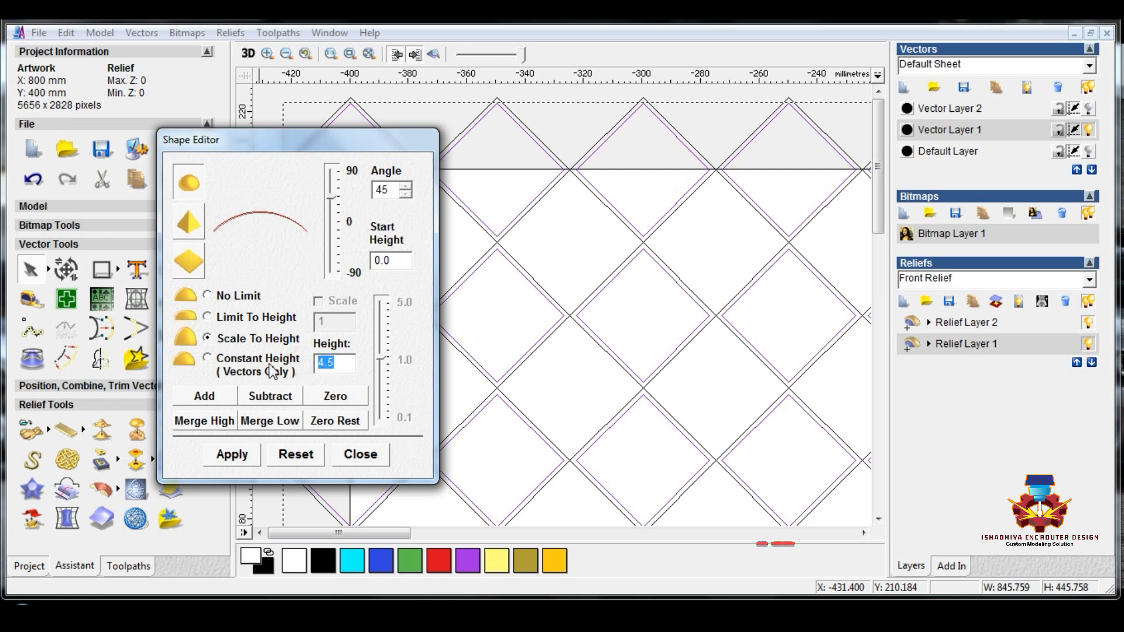
text(4.0)
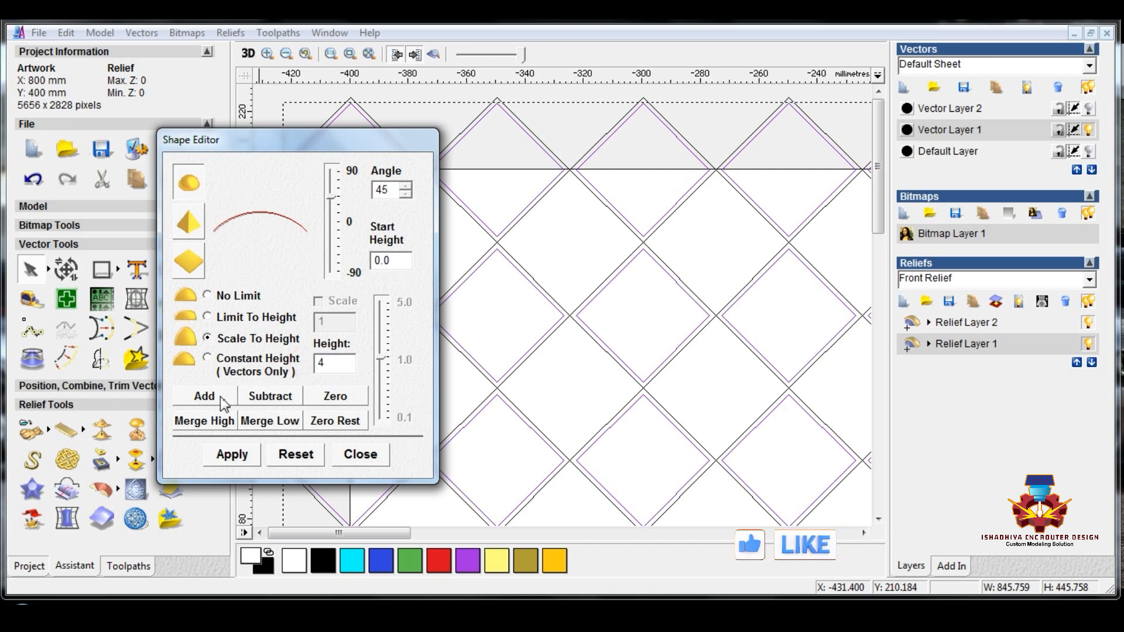
click(220, 395)
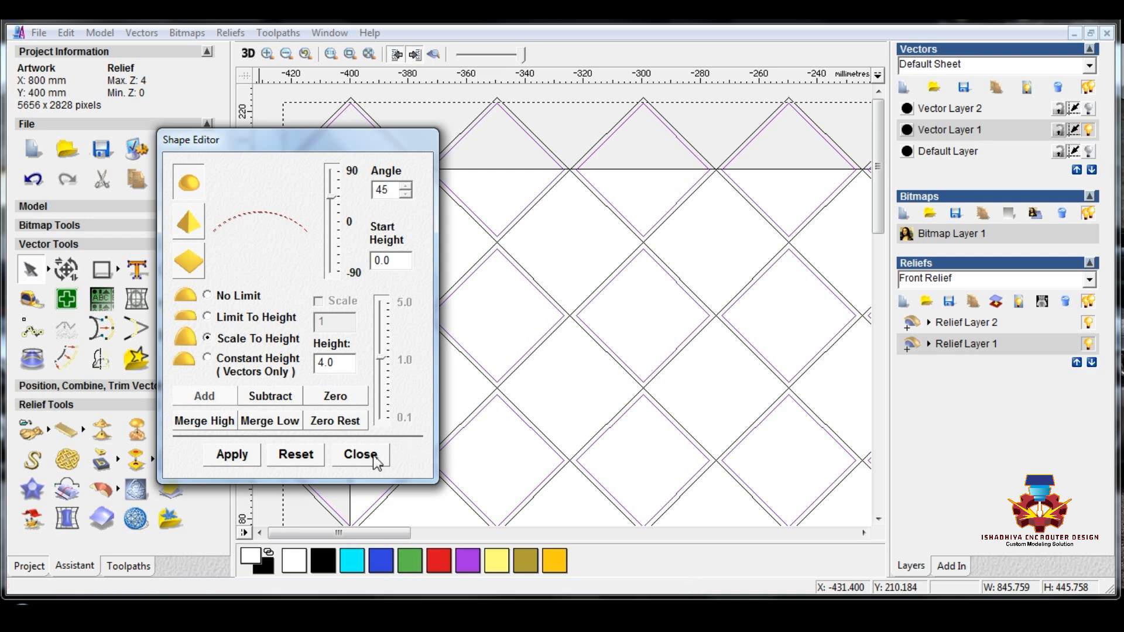
click(433, 54)
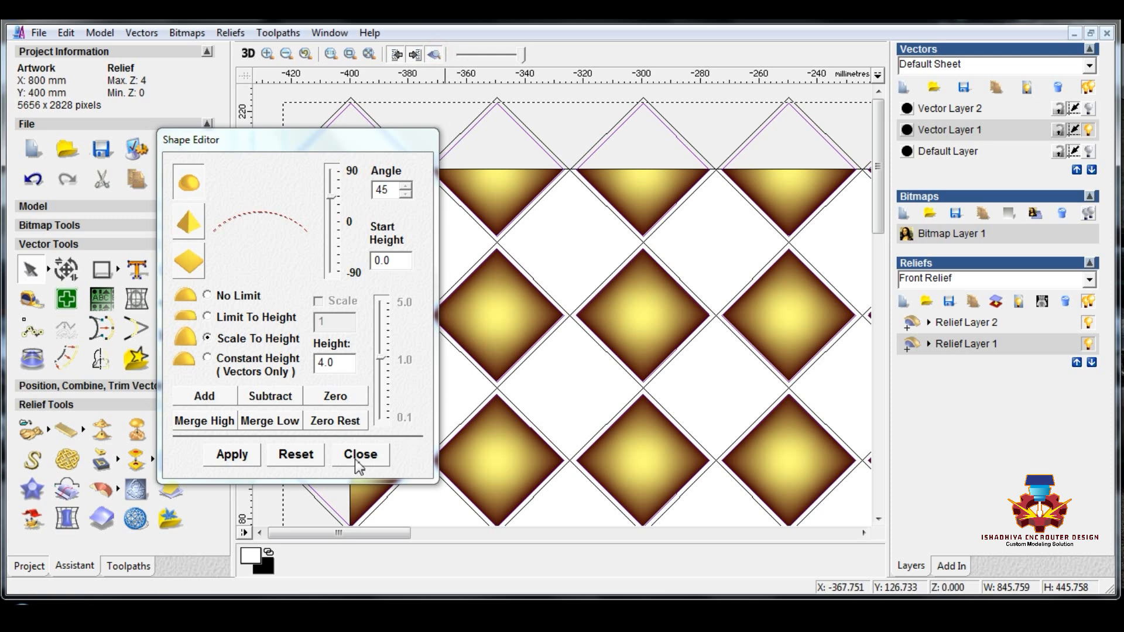
Step: Show and activate Vector Layer 2, hide Vector Layer 1, and make Relief Layer 2 active
click(1089, 110)
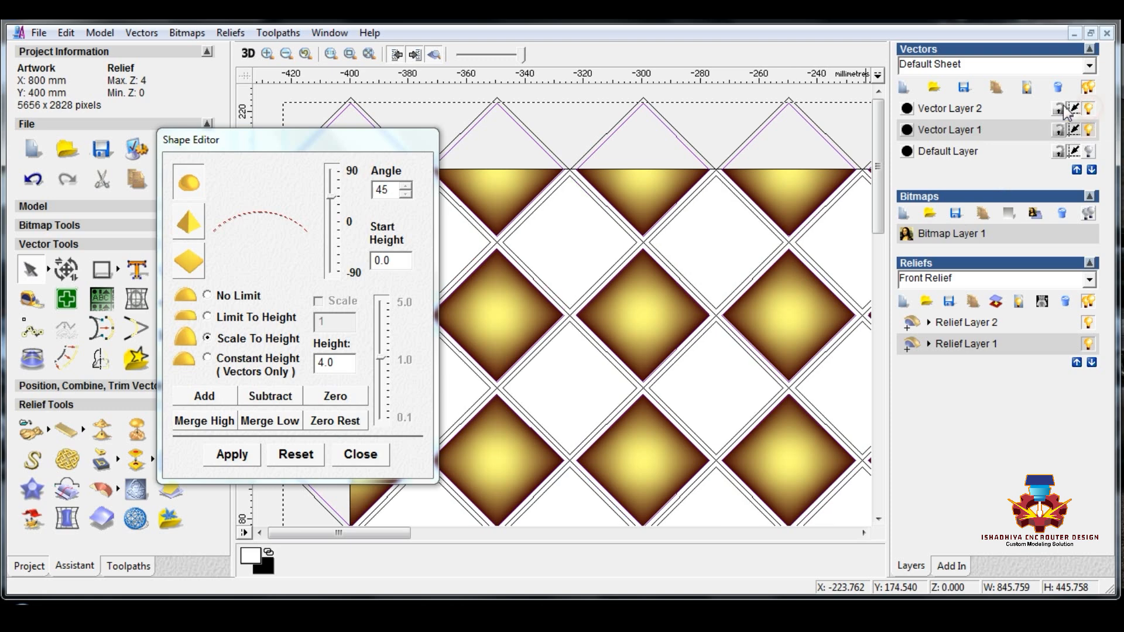
click(1000, 111)
click(1089, 130)
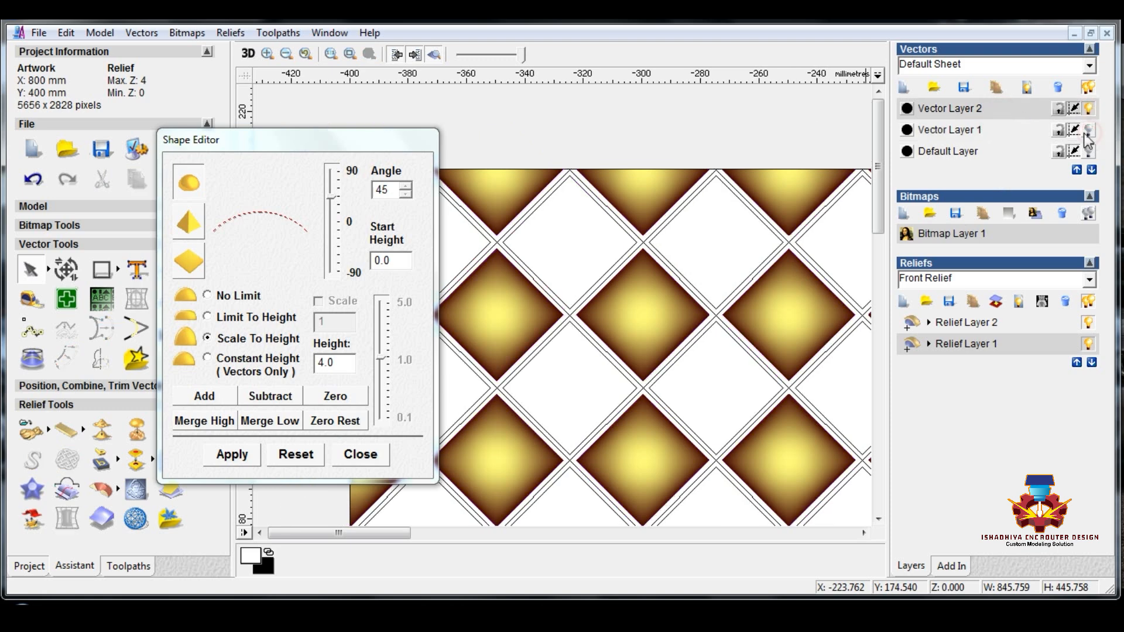
click(693, 197)
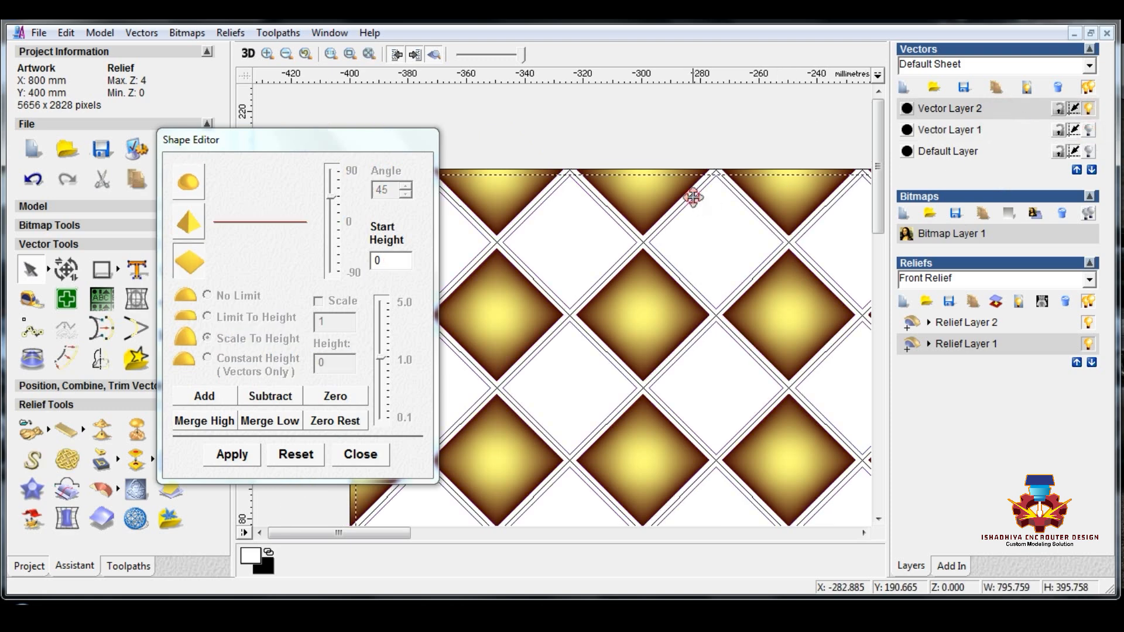
click(985, 328)
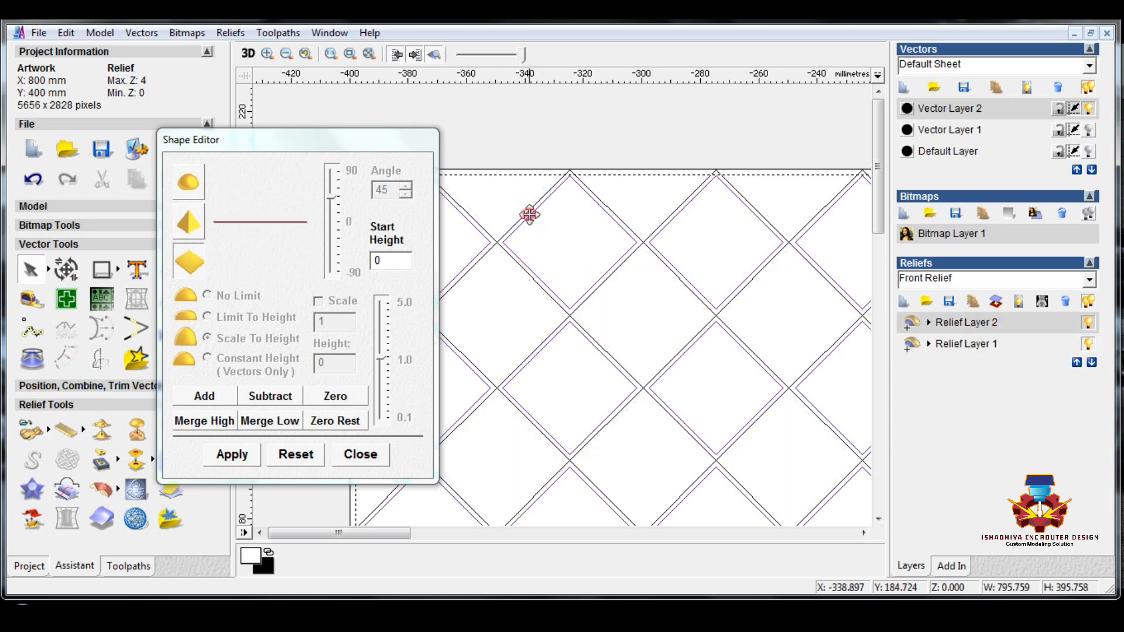
Step: Add a round 45-degree shape limited to a height of 1.0 to the inner diamonds of Vector Layer 2 on Relief Layer 2
click(560, 271)
click(511, 234)
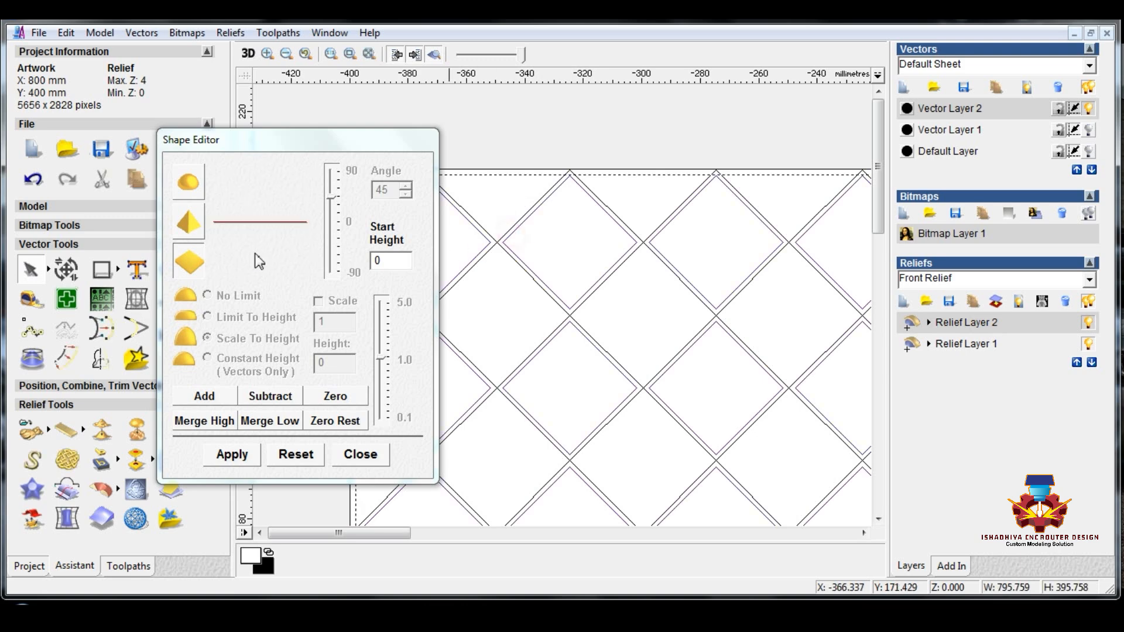
click(187, 193)
click(207, 317)
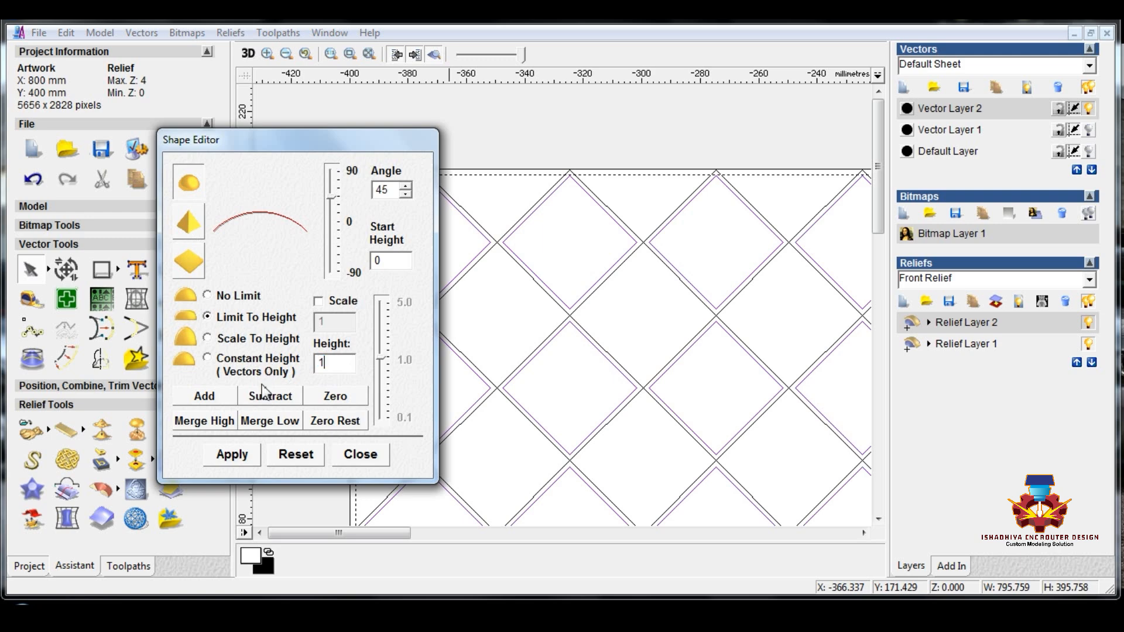
click(214, 398)
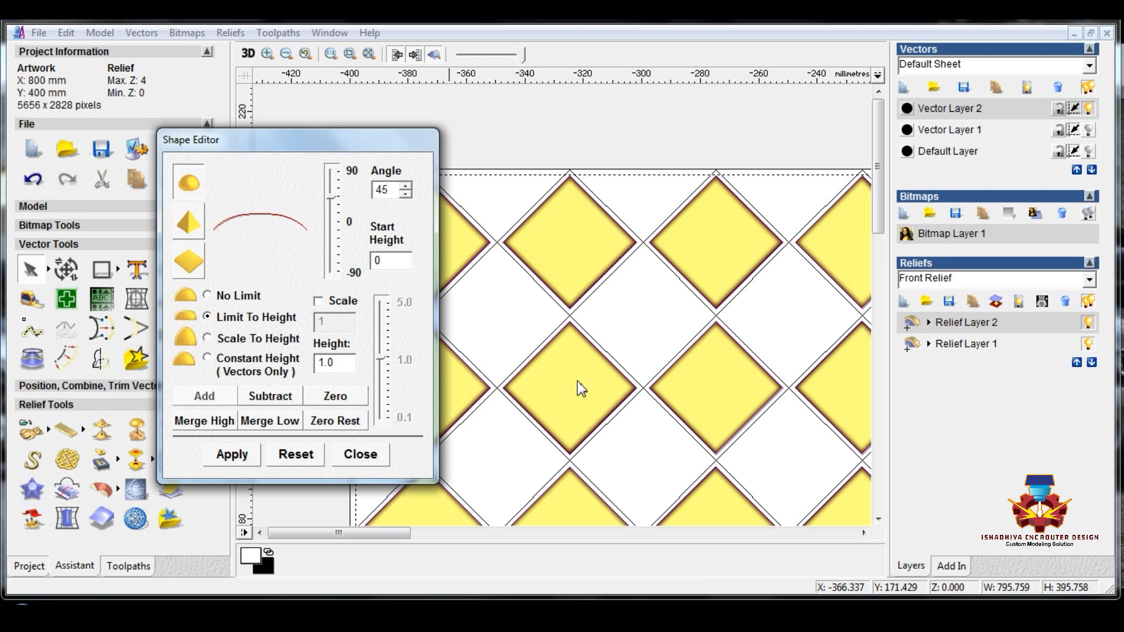
click(360, 455)
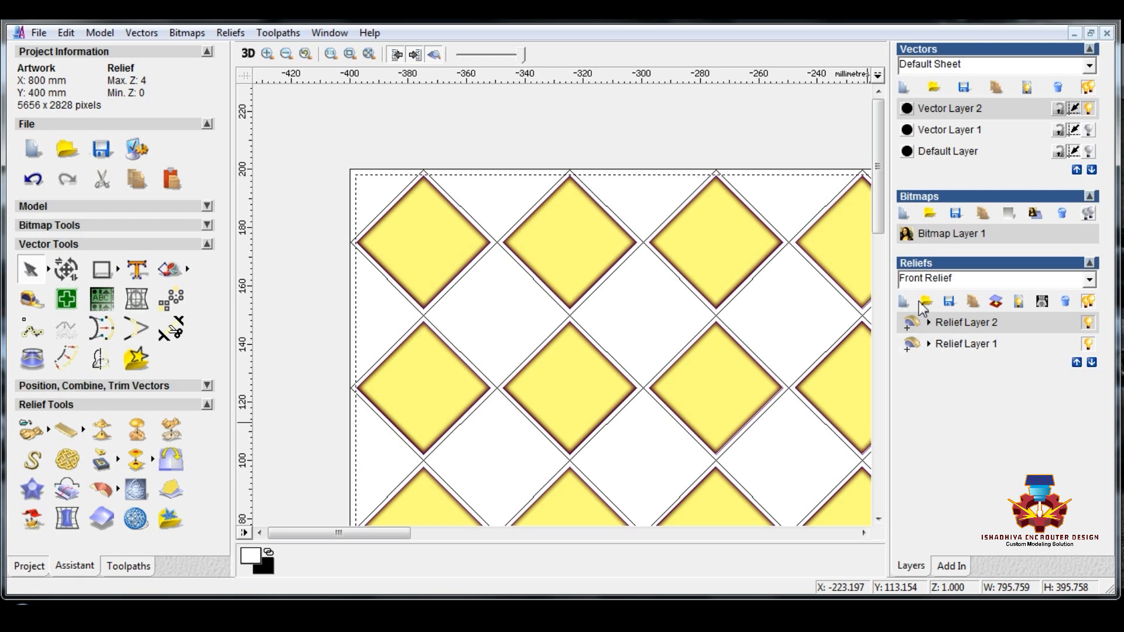
Step: Deselect the diamonds and add a third relief layer
click(961, 391)
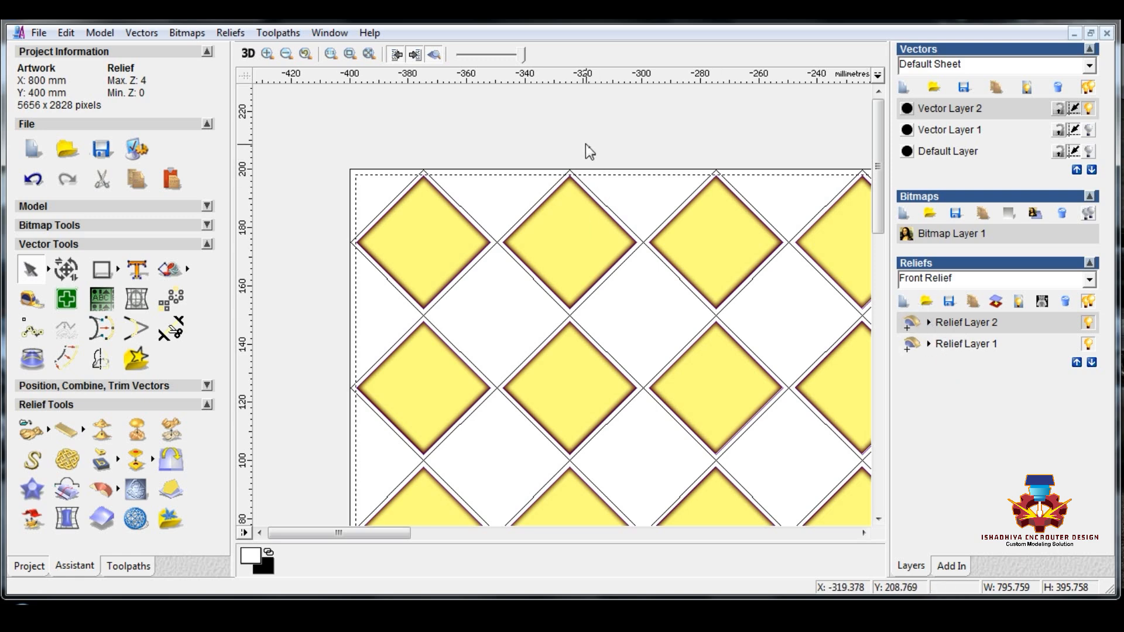
scroll(586, 143, down, 3)
scroll(605, 175, down, 2)
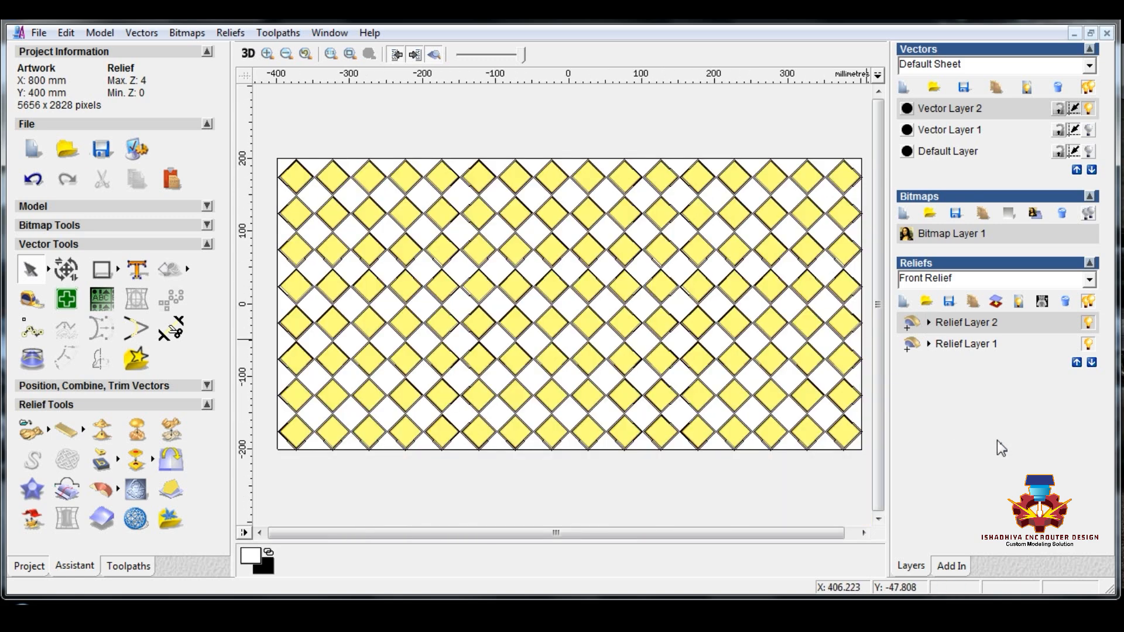
click(904, 302)
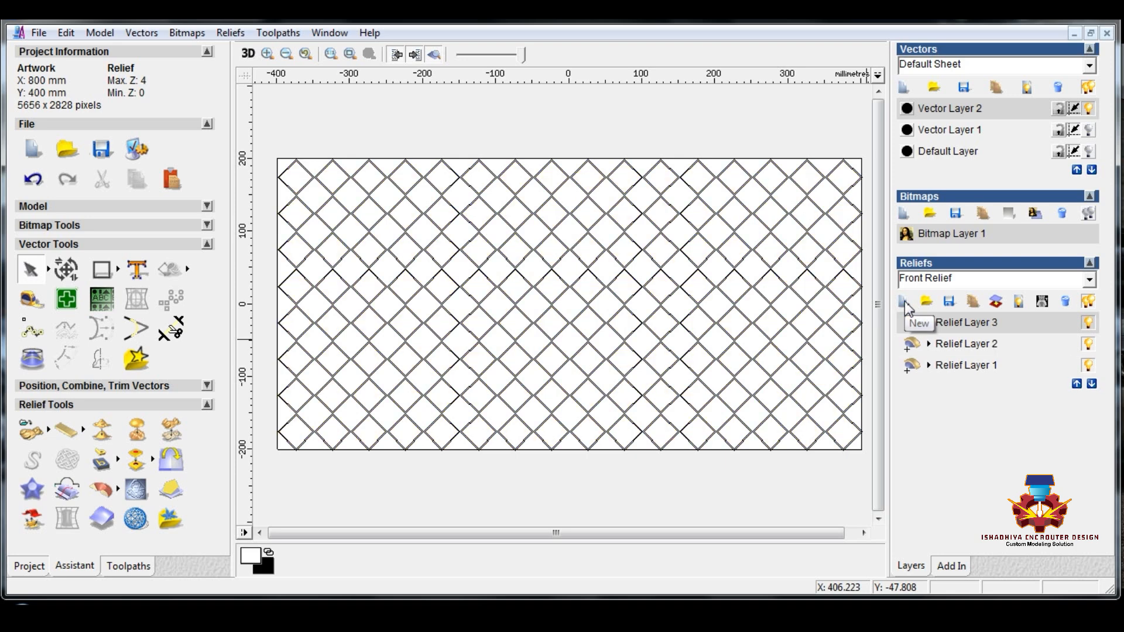
Step: Start a whole-layer Texture Relief from file and load bitmap 21 from the Texcha folder's B subfolder
click(137, 427)
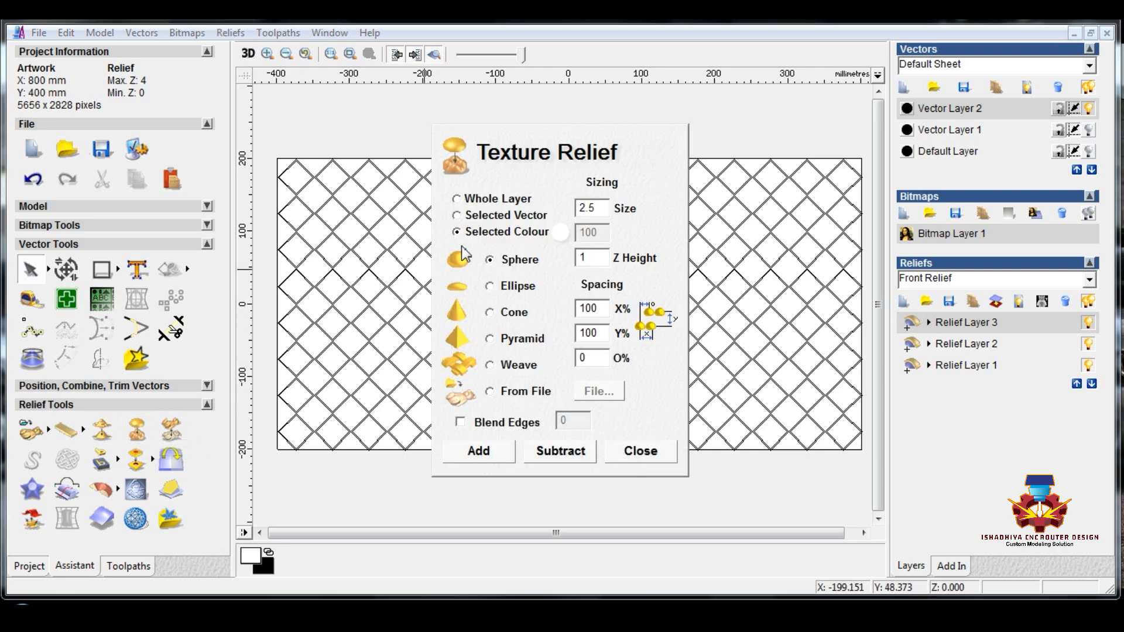
click(457, 199)
click(488, 393)
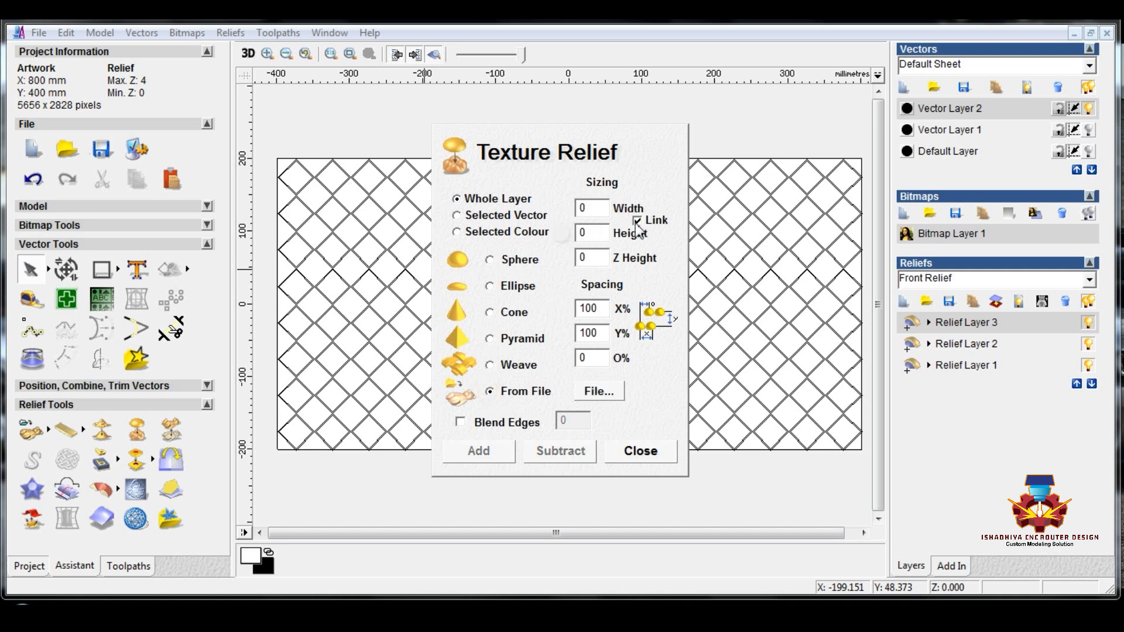
click(606, 393)
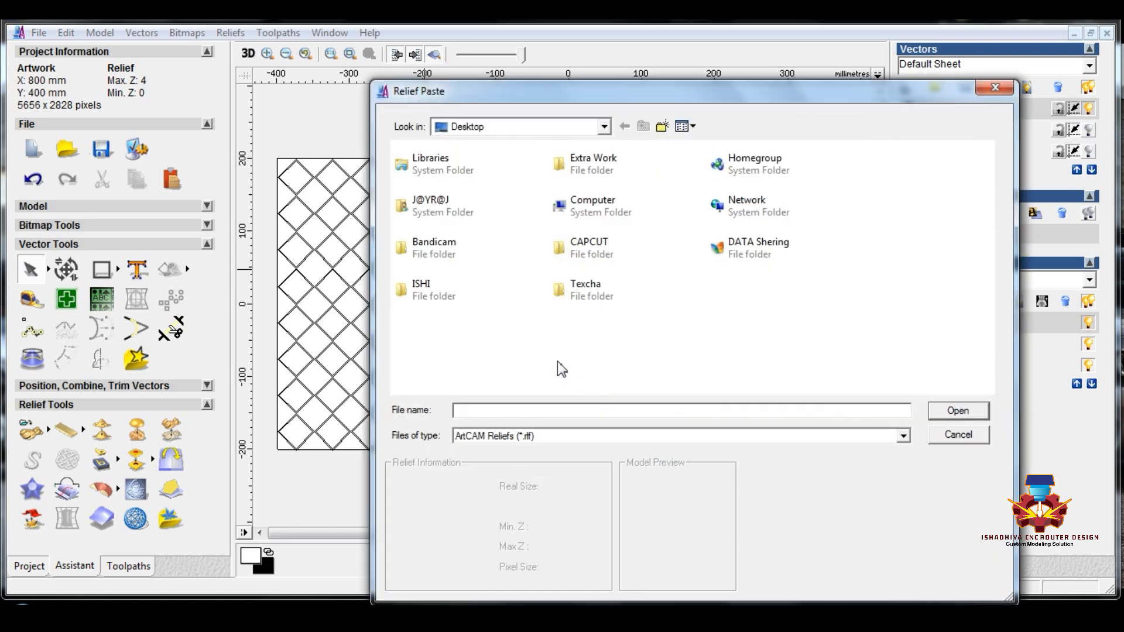
click(499, 438)
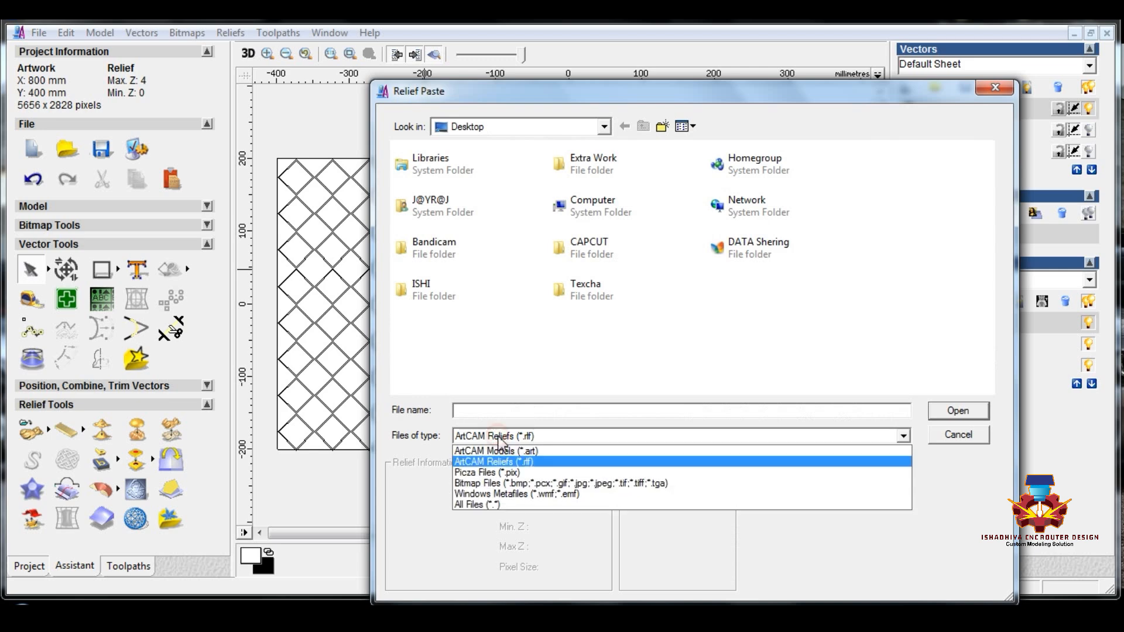
click(498, 483)
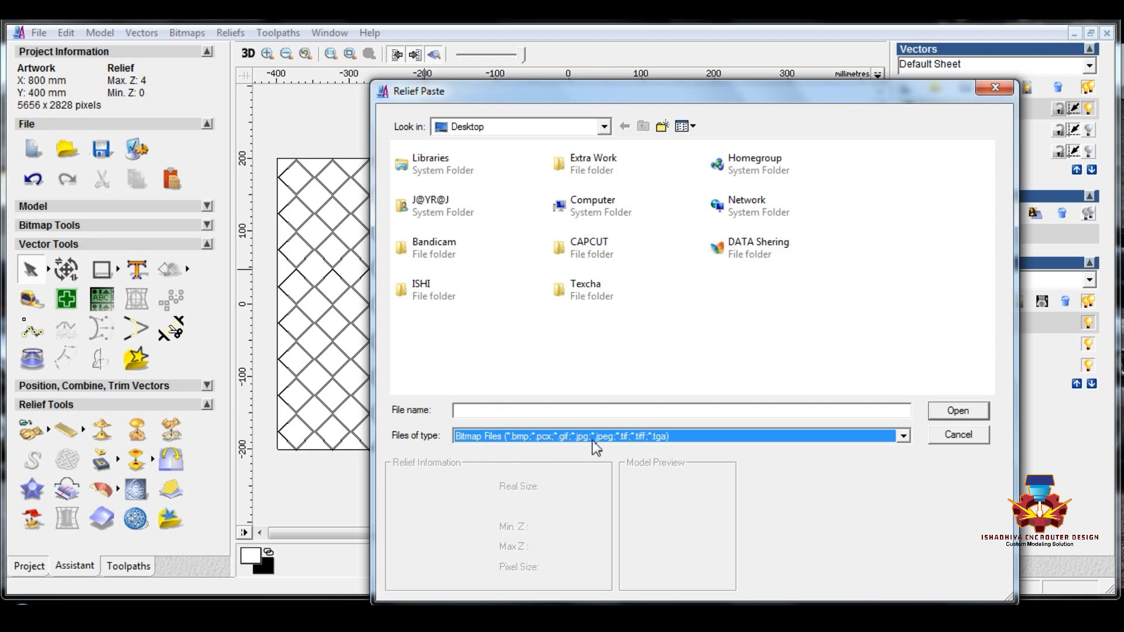
click(582, 293)
double_click(582, 293)
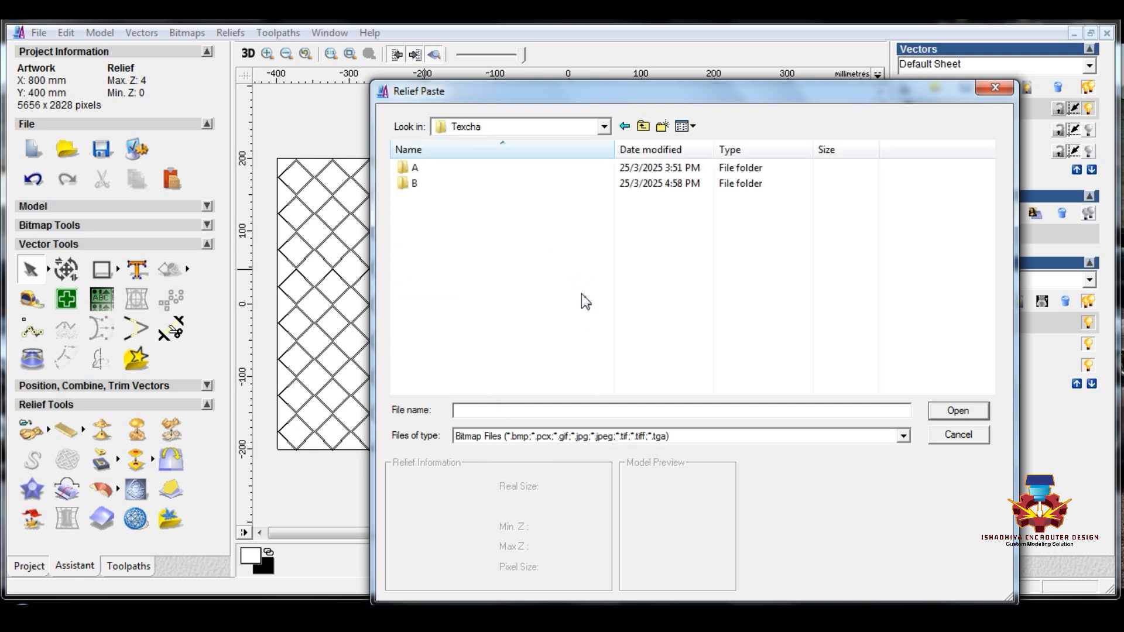
double_click(411, 186)
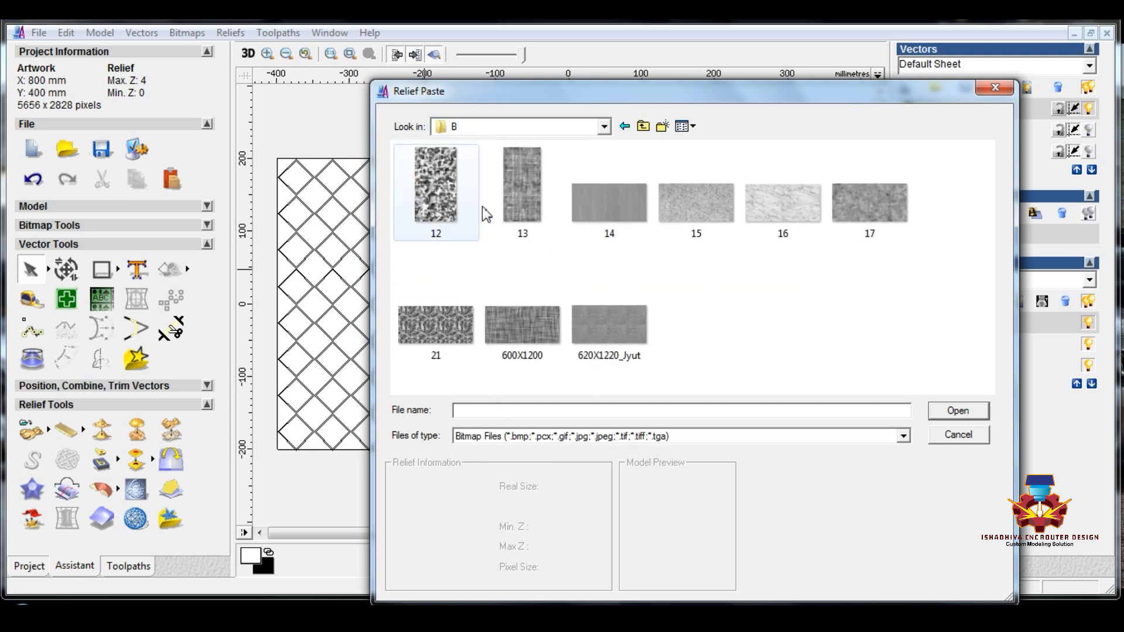
click(438, 336)
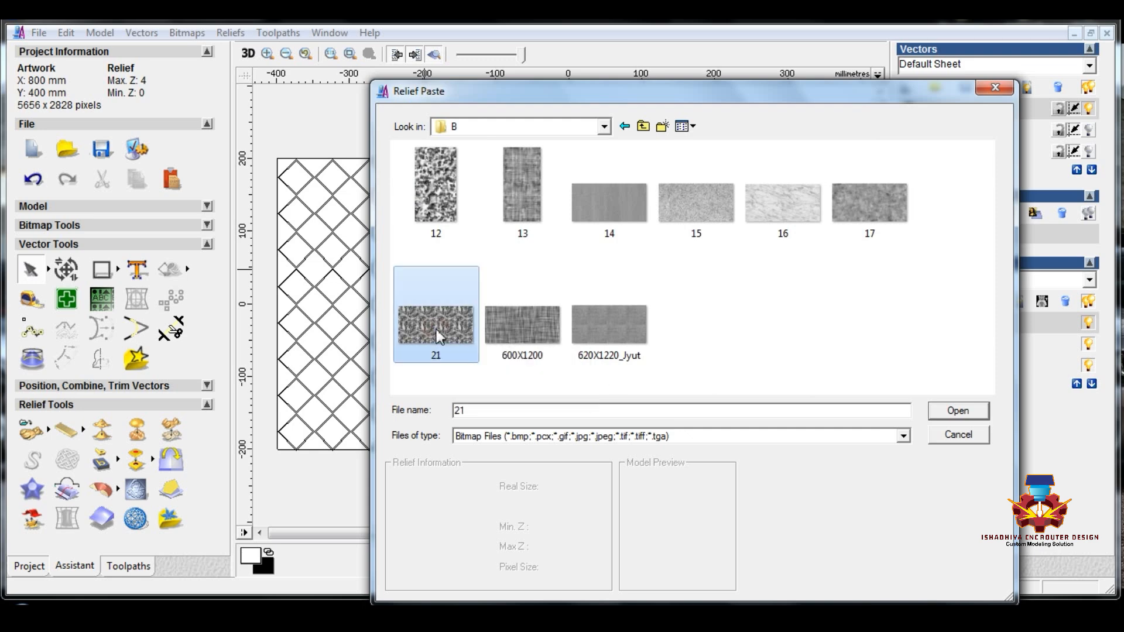
click(955, 415)
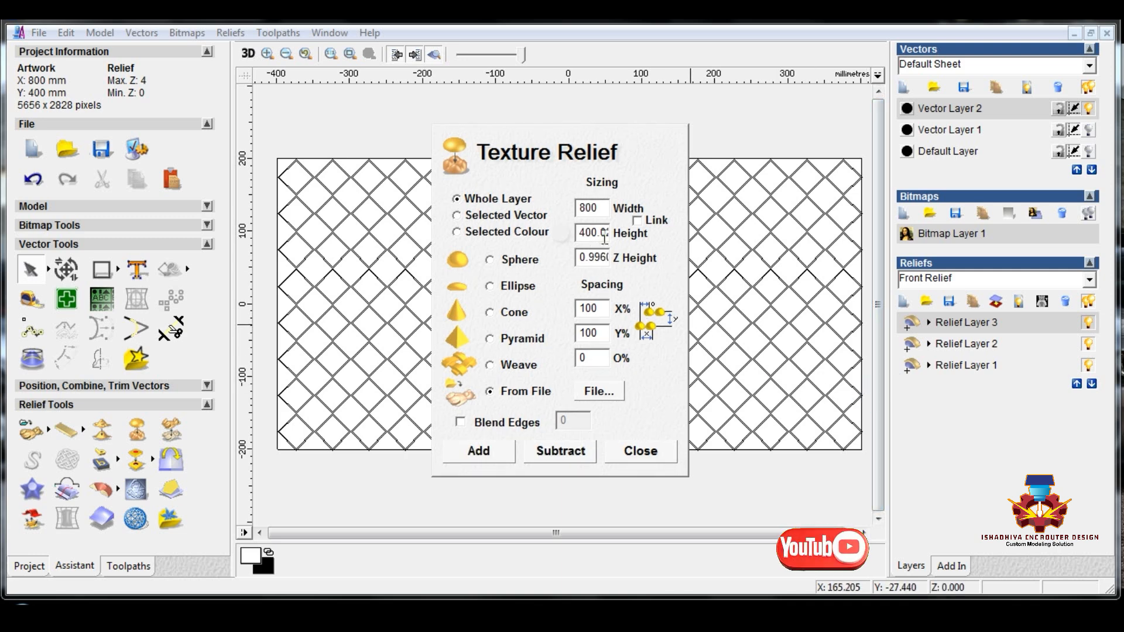
Step: Set the texture's height to 400 and Z height to 1.5, and add it to Relief Layer 3
drag(598, 234, 648, 235)
click(602, 257)
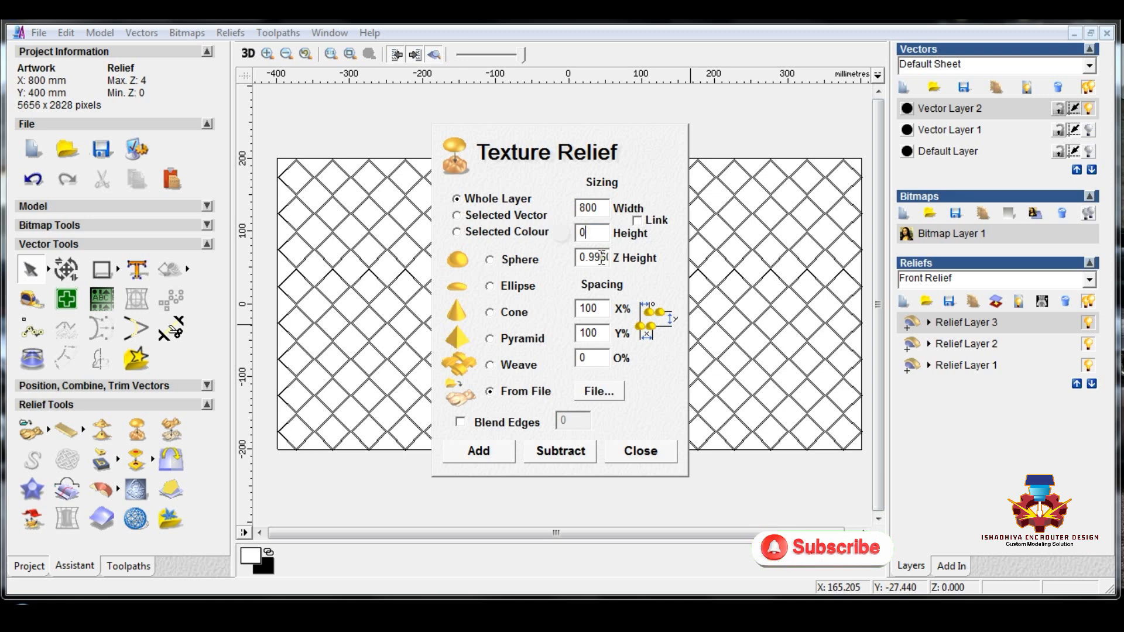
double_click(602, 257)
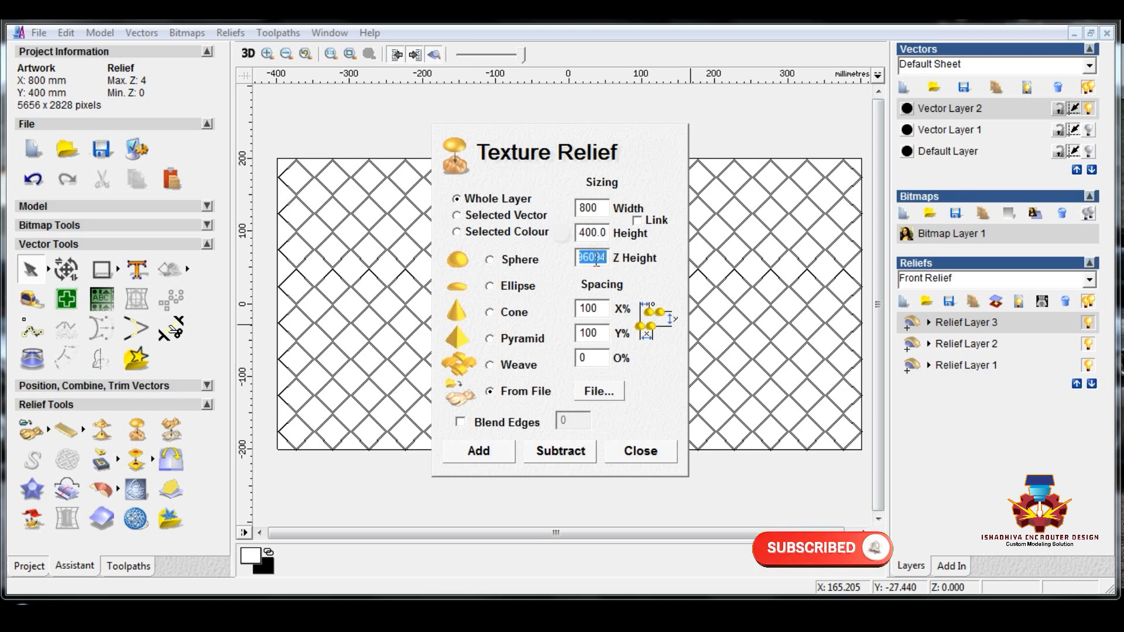
text(1.5)
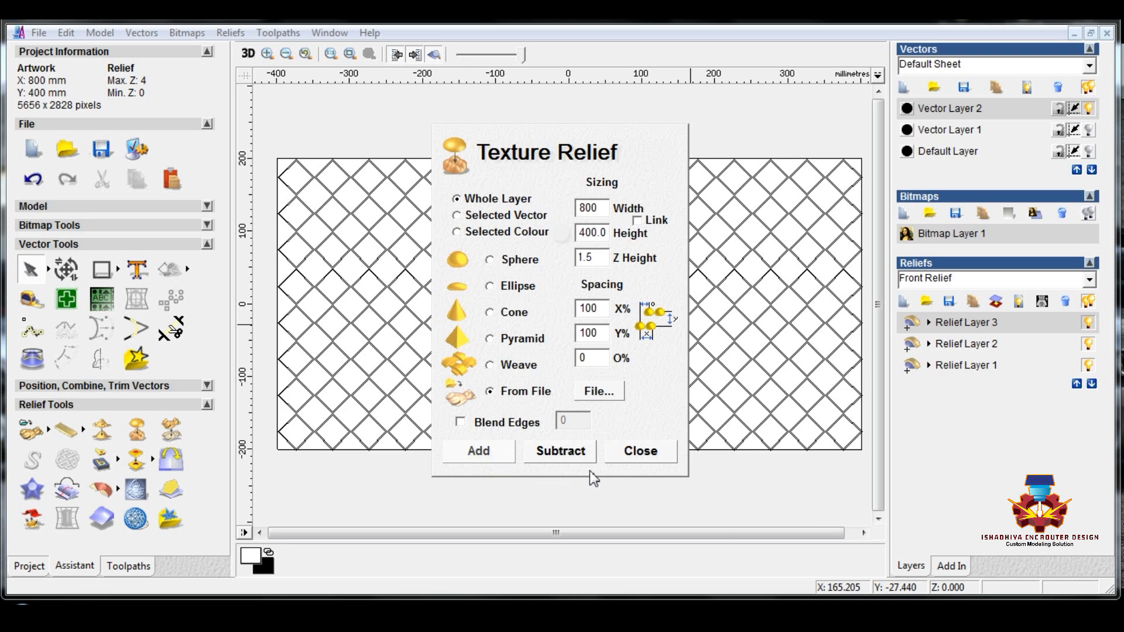
click(594, 455)
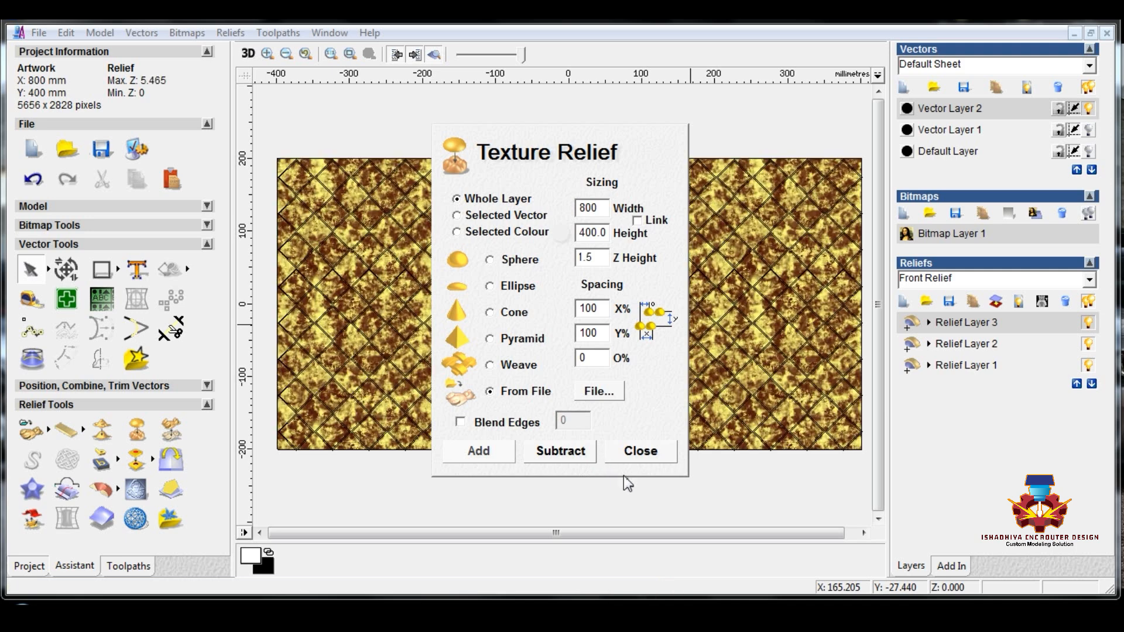
click(644, 452)
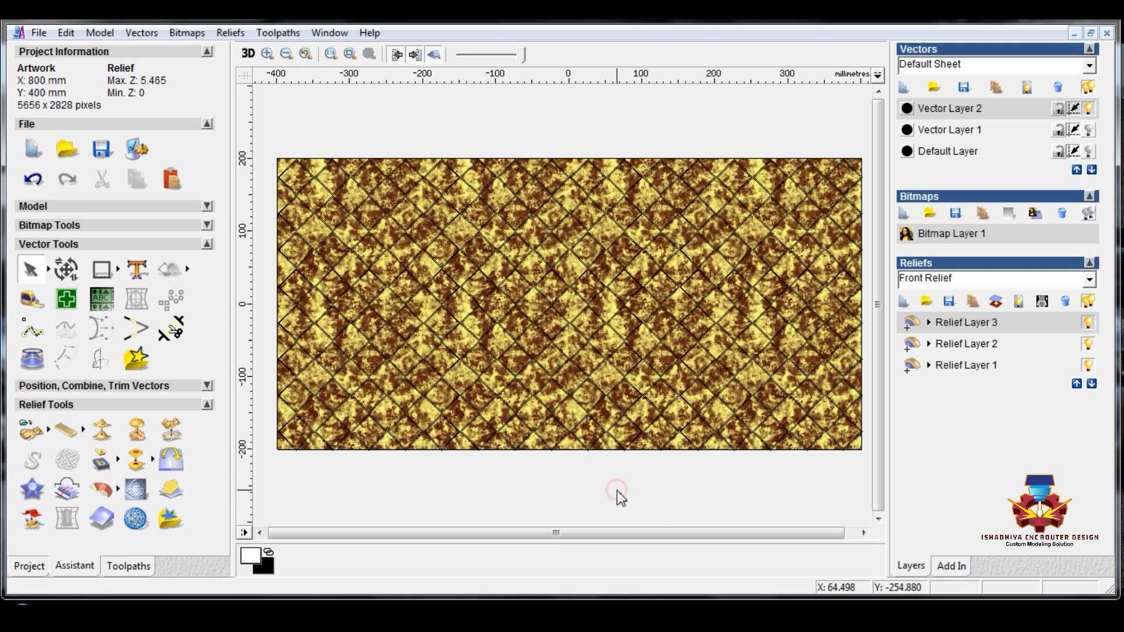
Step: Select the inner diamond vectors, then duplicate Relief Layer 3 and hide the original
scroll(294, 139, up, 2)
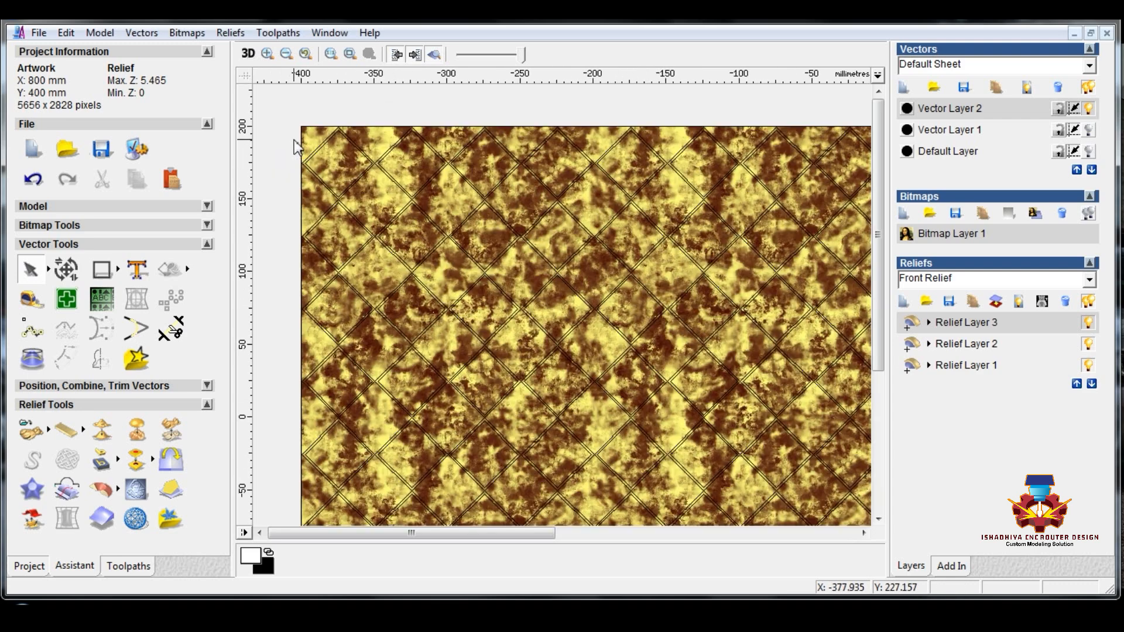
scroll(296, 145, up, 4)
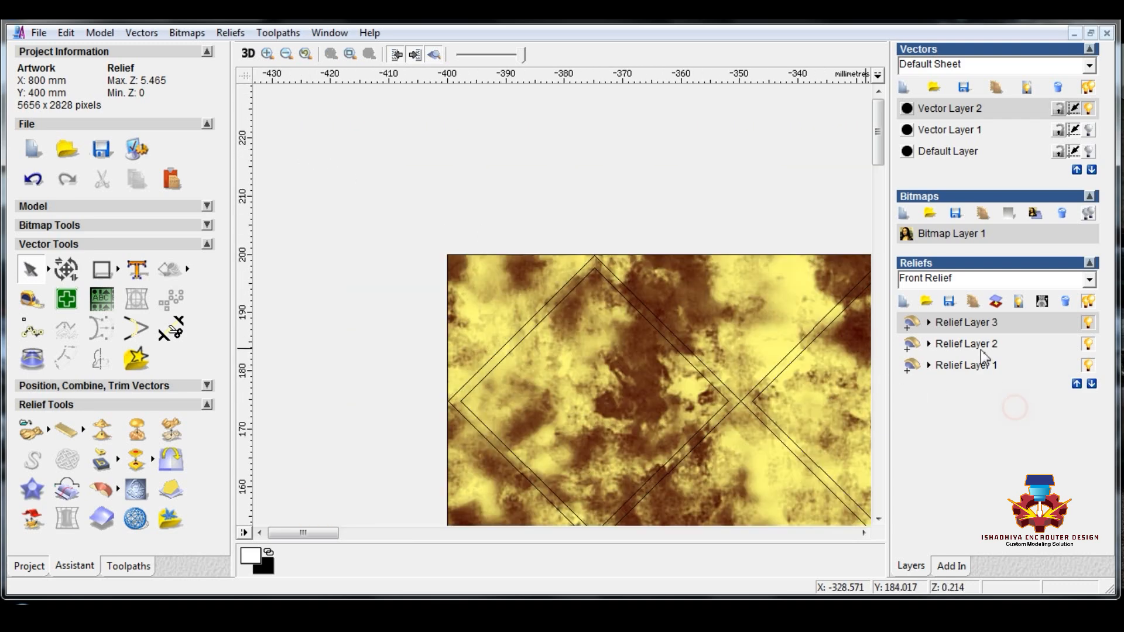
click(981, 347)
click(647, 320)
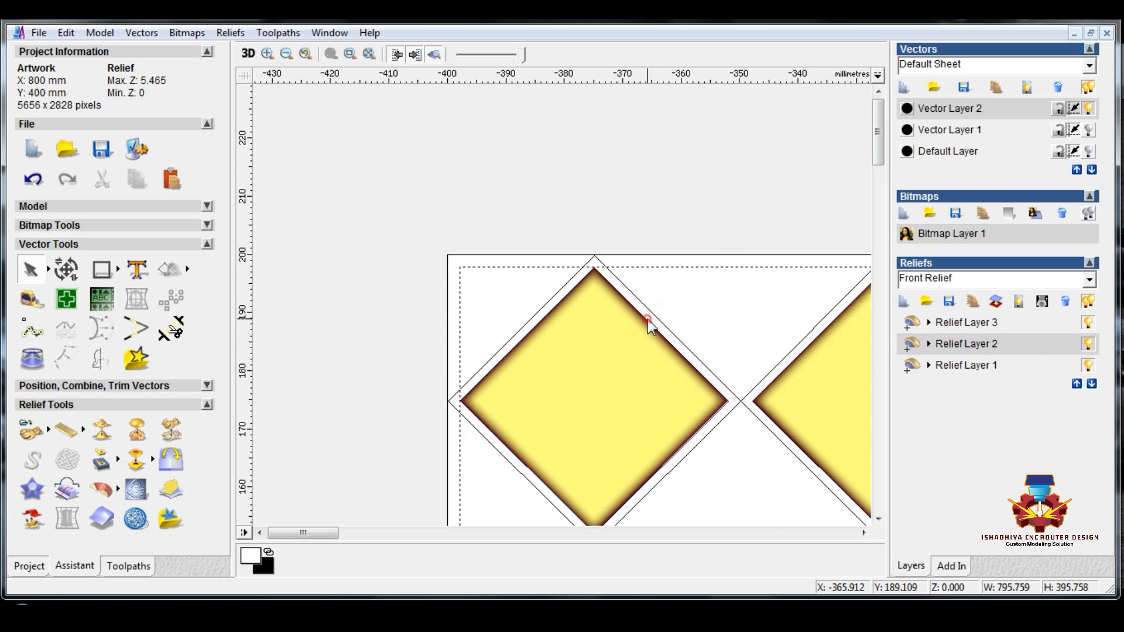
click(969, 323)
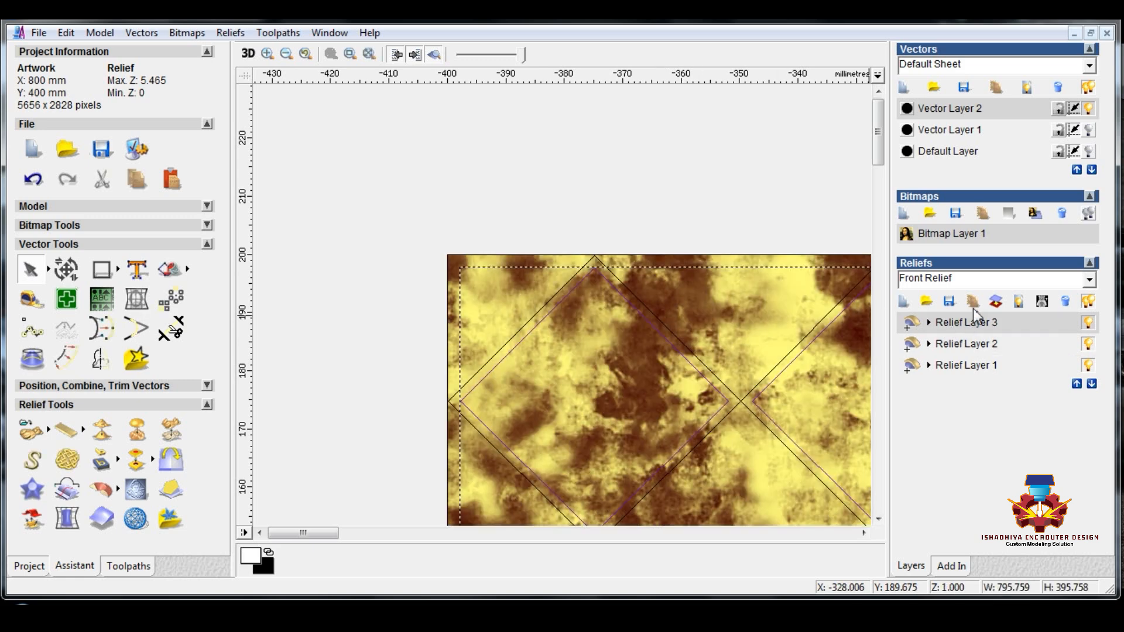
click(973, 307)
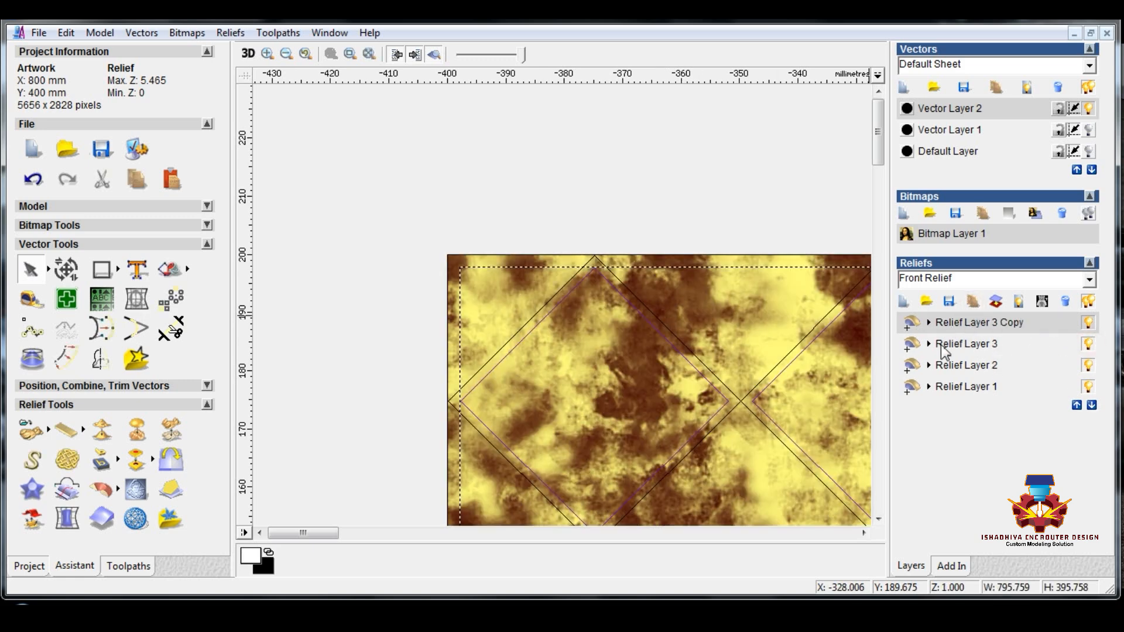
Step: Zero the relief outside the selected diamonds on Relief Layer 3 Copy and deselect the vectors
right_click(686, 353)
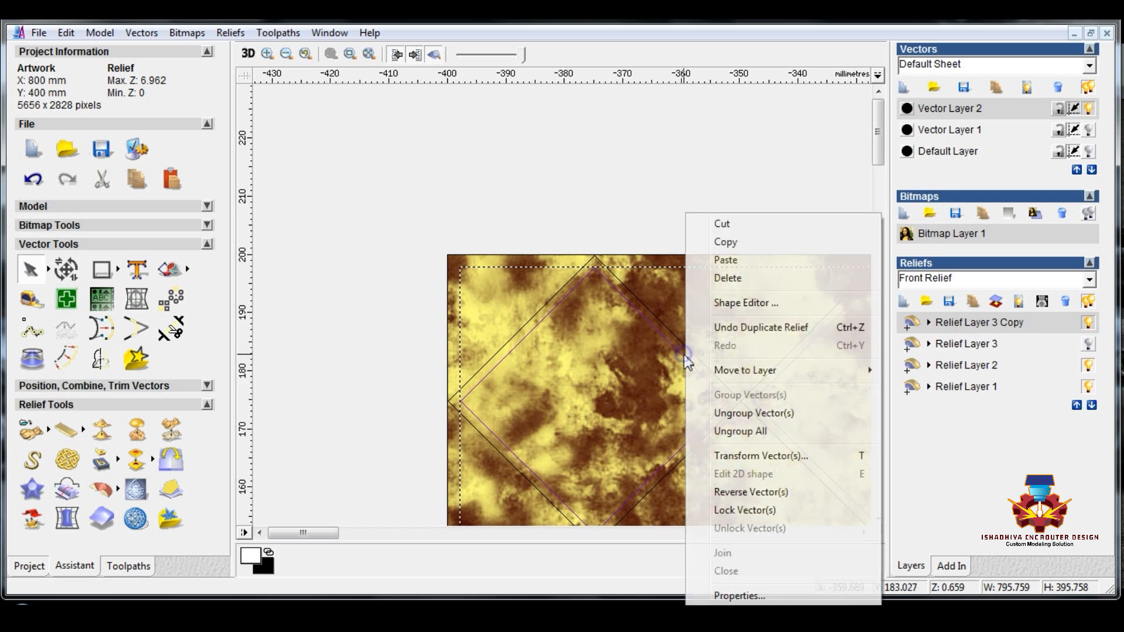
click(728, 303)
click(350, 421)
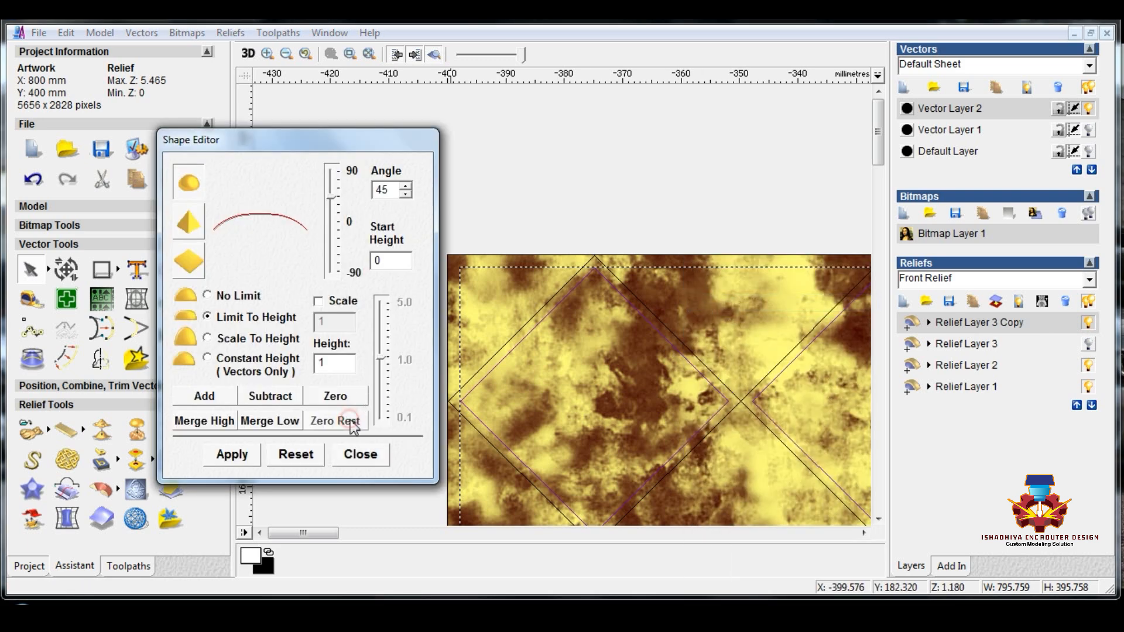
click(359, 454)
scroll(541, 430, down, 2)
click(456, 151)
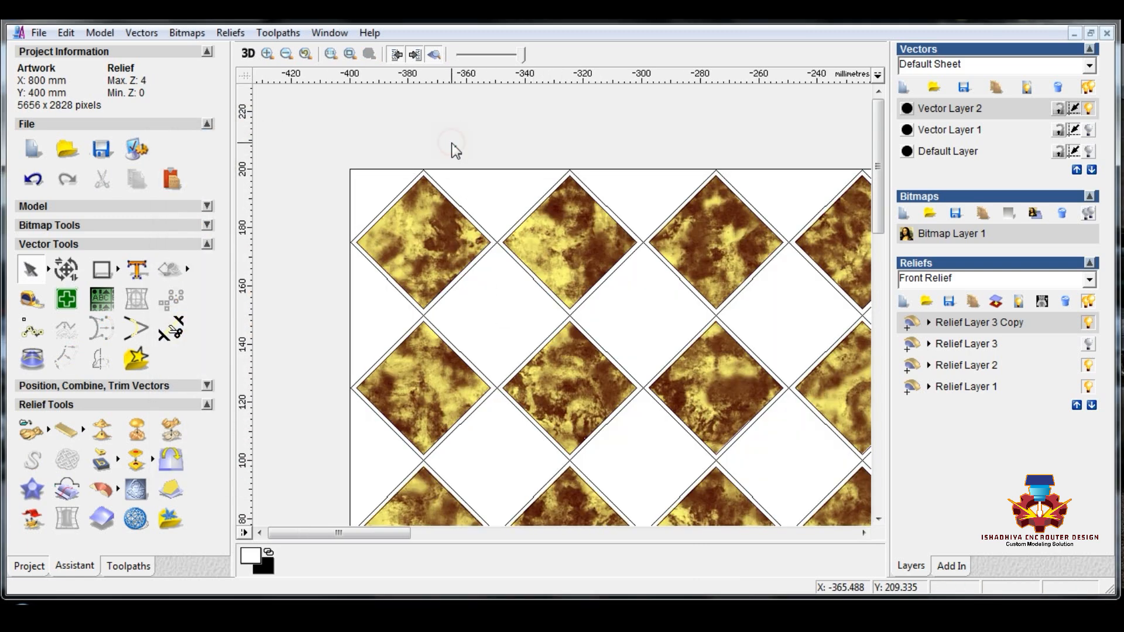
Step: Hide Relief Layer 1 and inspect the textured diamonds up close in 3D
click(1088, 388)
click(249, 54)
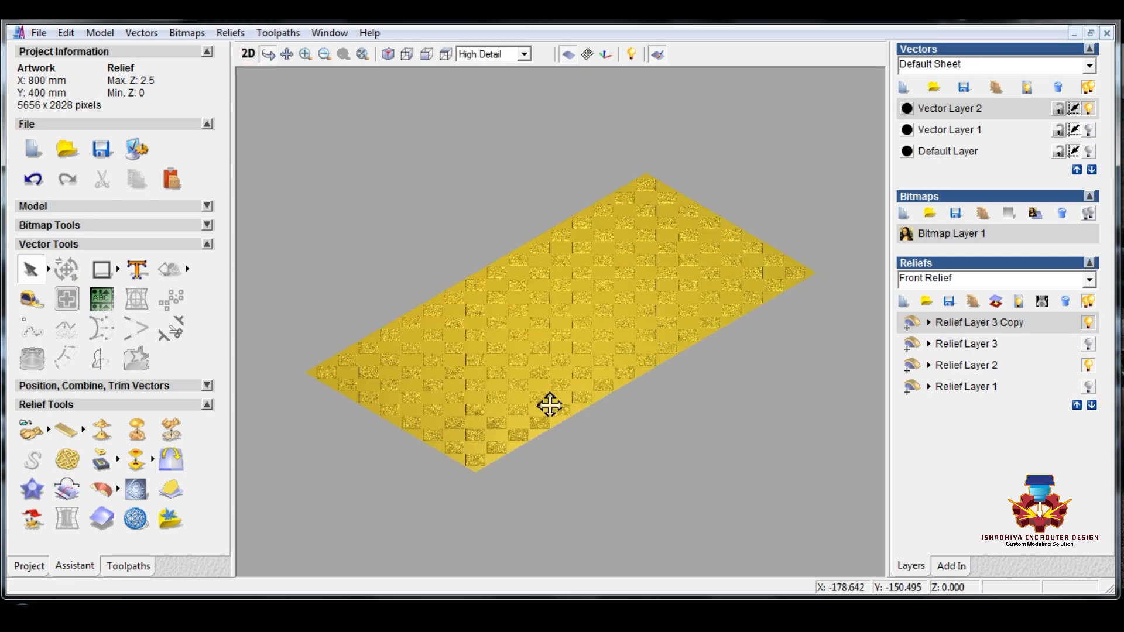
drag(568, 385, 542, 311)
scroll(549, 306, up, 4)
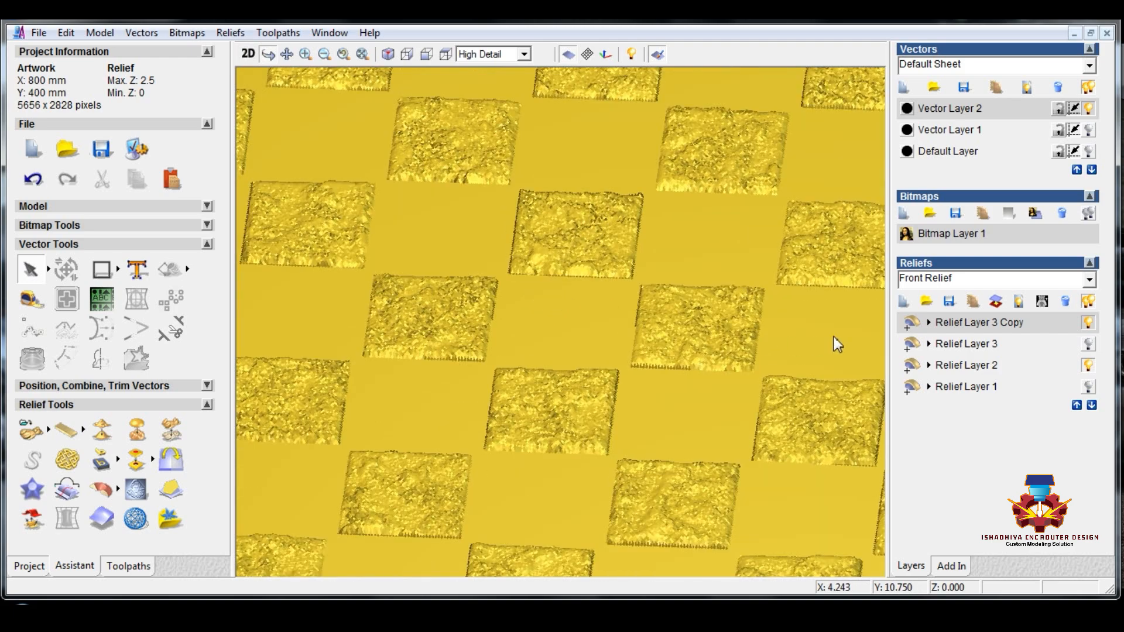
Step: Try the Merge High and Merge Low combine modes on Relief Layer 3 Copy and inspect the relief
click(930, 324)
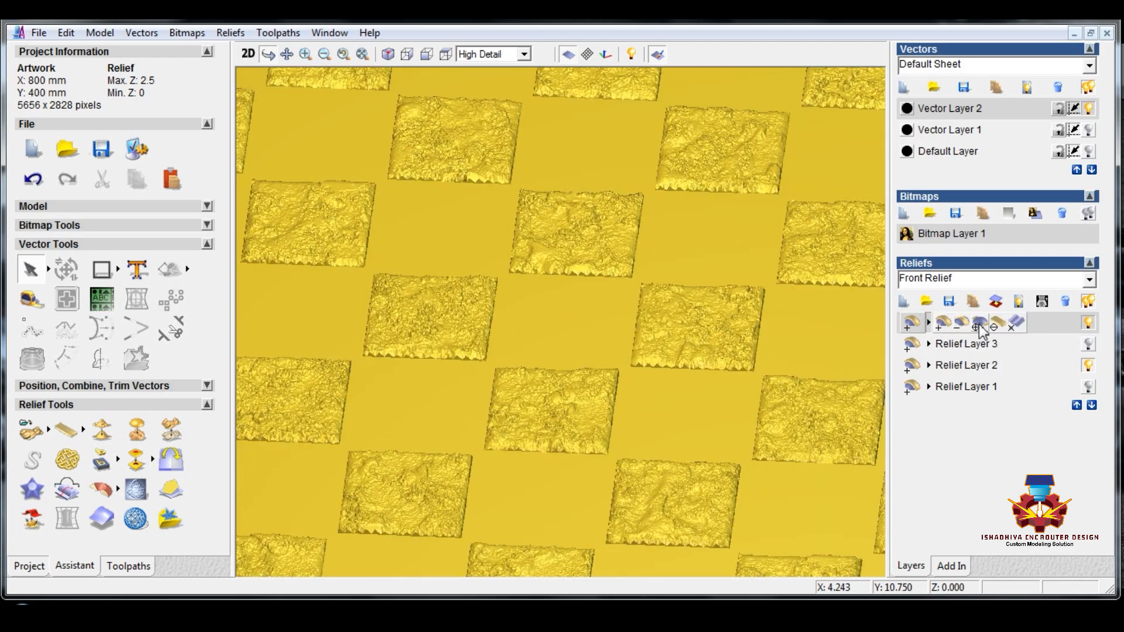
click(977, 325)
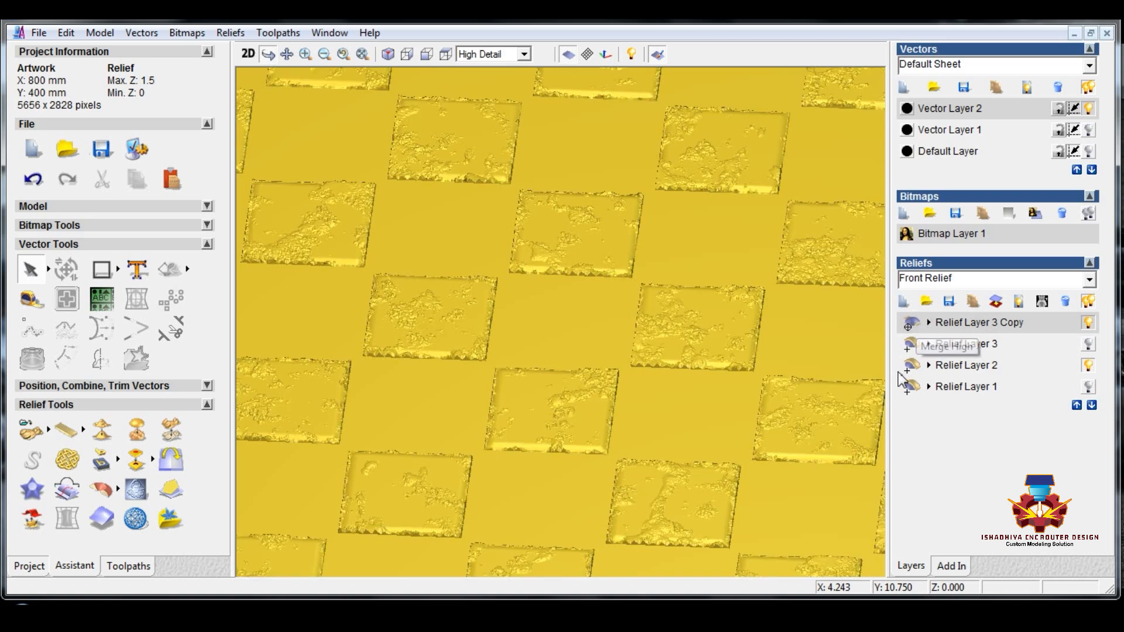
click(914, 323)
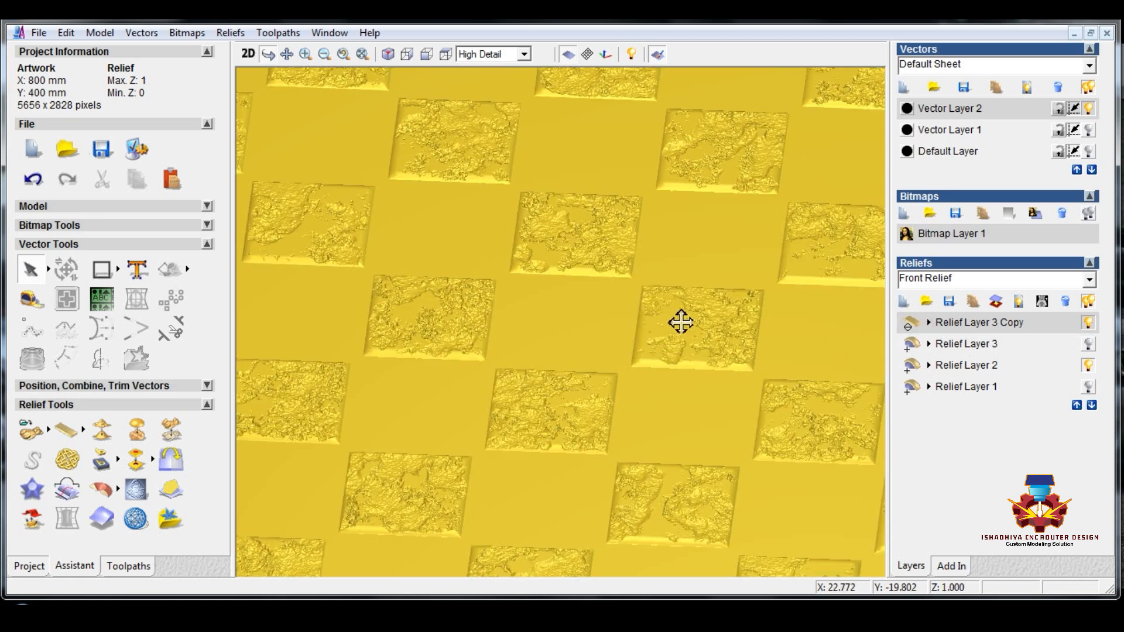
drag(680, 321, 716, 316)
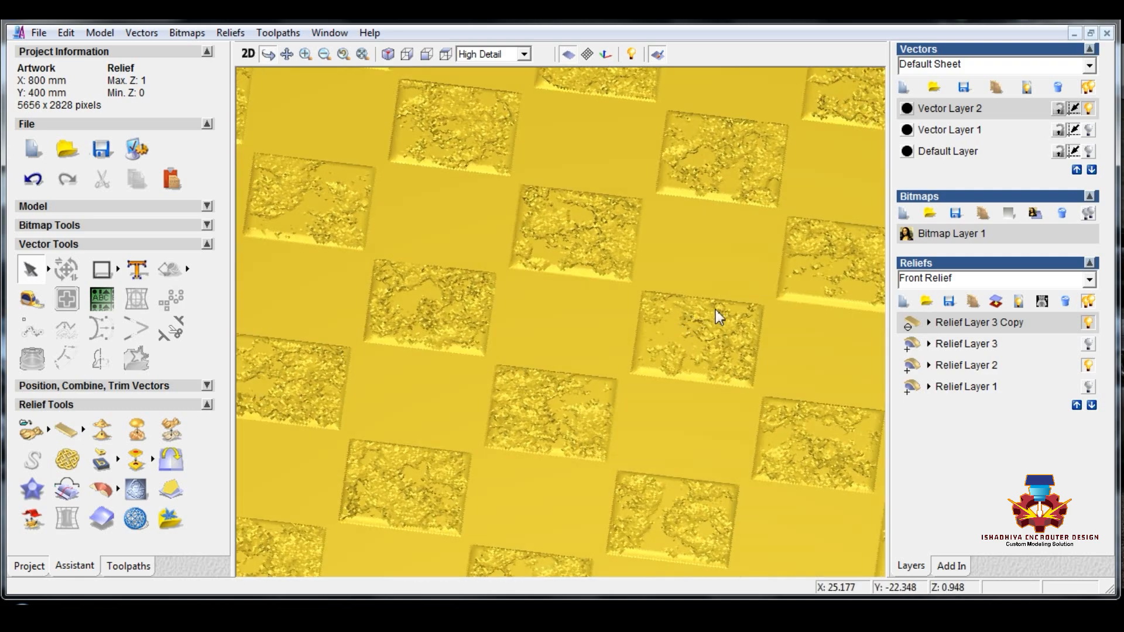
Step: Check the current heights of Relief Layer 3 Copy and Relief Layer 2 in Scale Relief Height without changing them
click(175, 433)
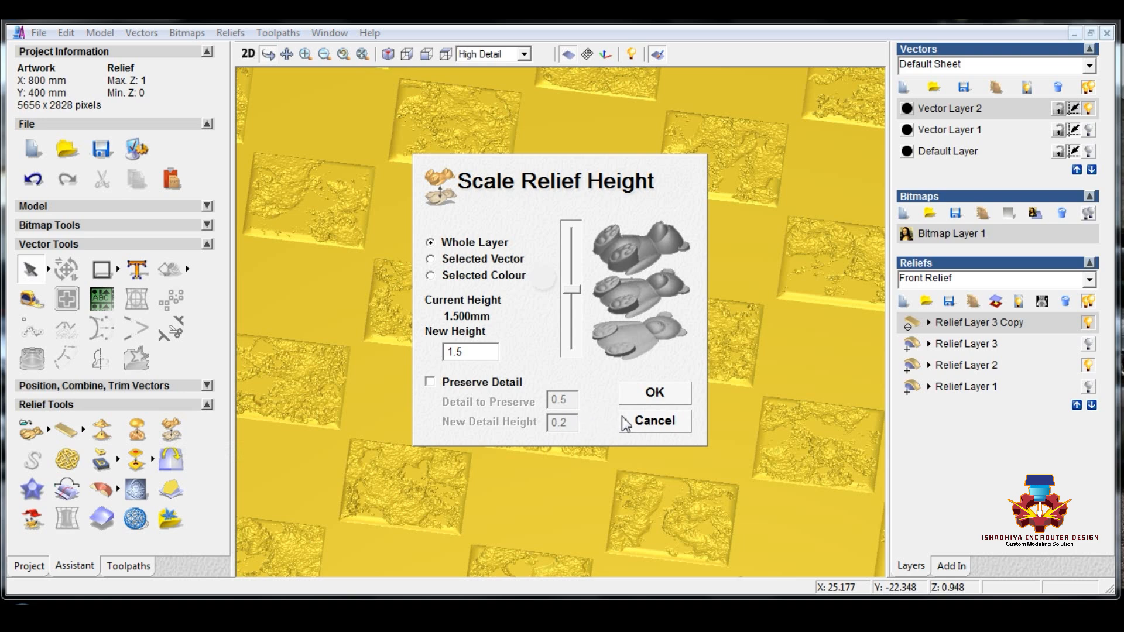
click(649, 423)
click(977, 367)
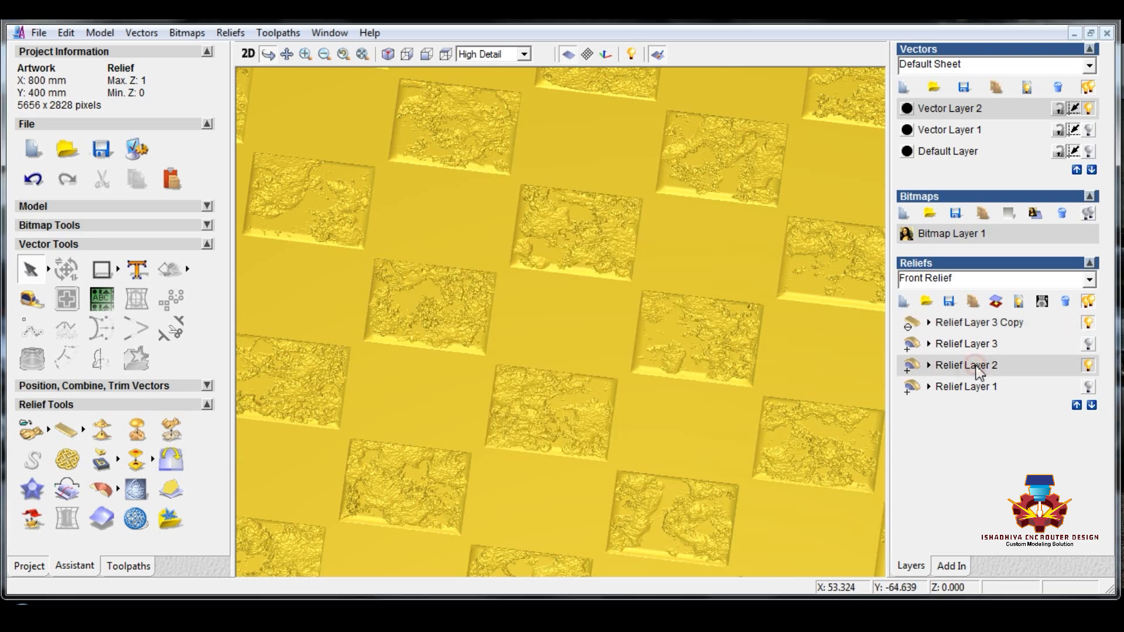
click(172, 432)
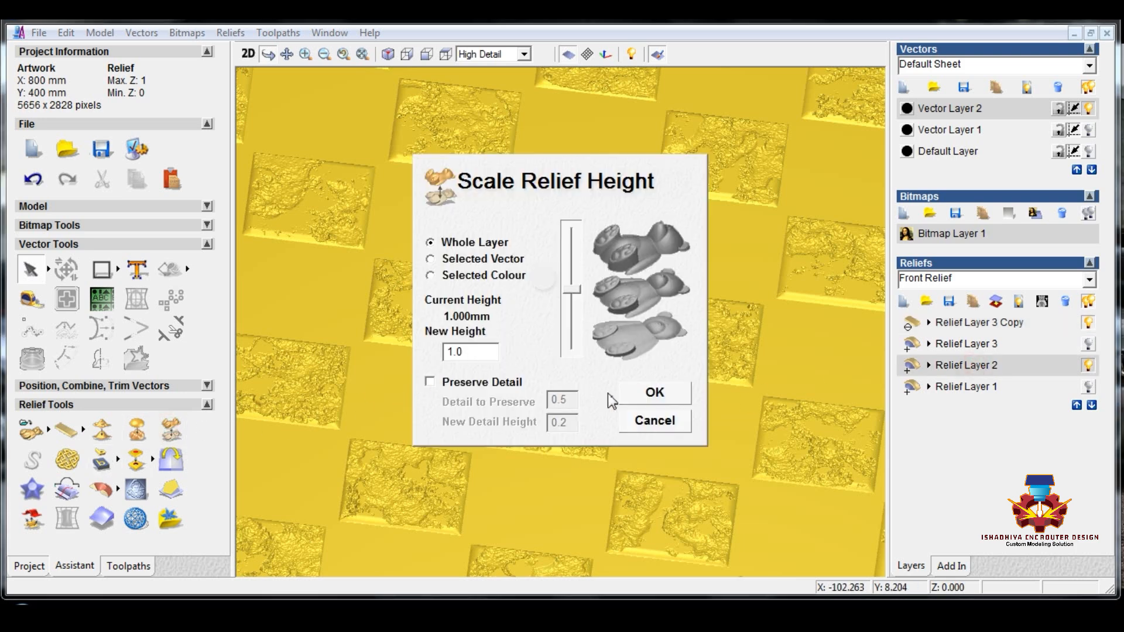
click(651, 423)
Step: Set the combine mode of Relief Layer 3 Copy to Multiply
click(966, 323)
click(911, 324)
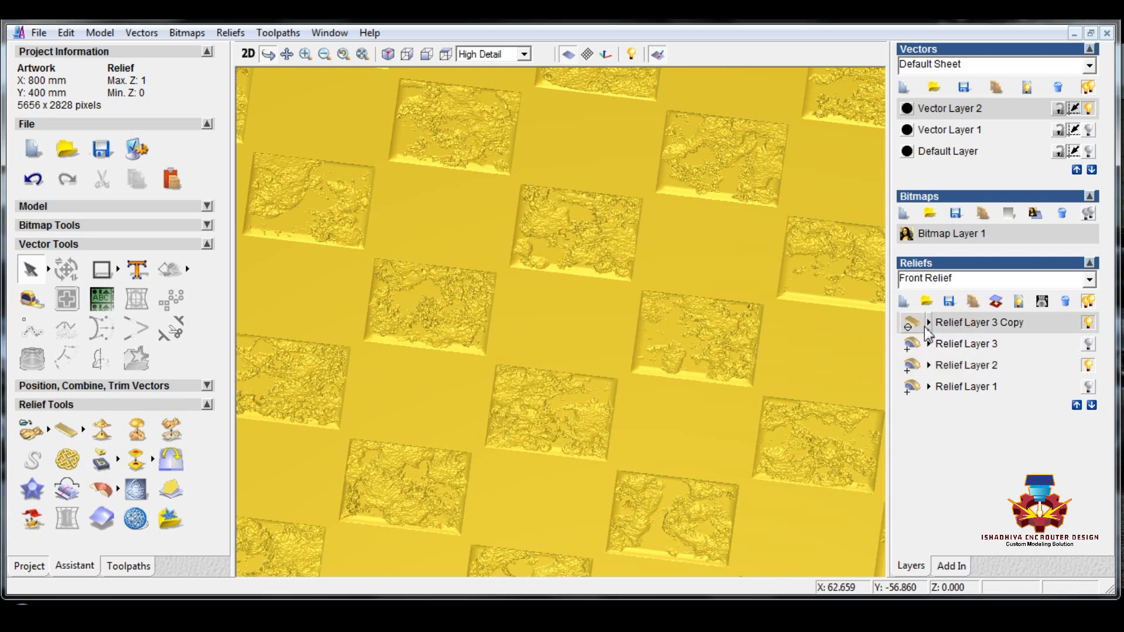
click(1018, 325)
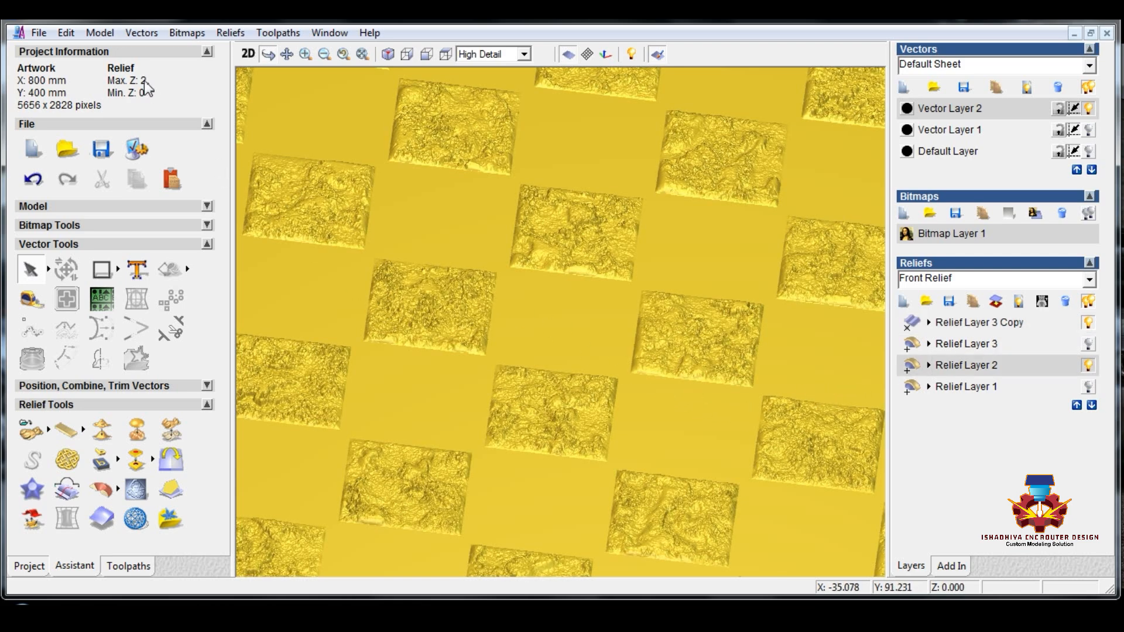
Step: Show Relief Layer 1 again and make it the active relief layer
click(1089, 387)
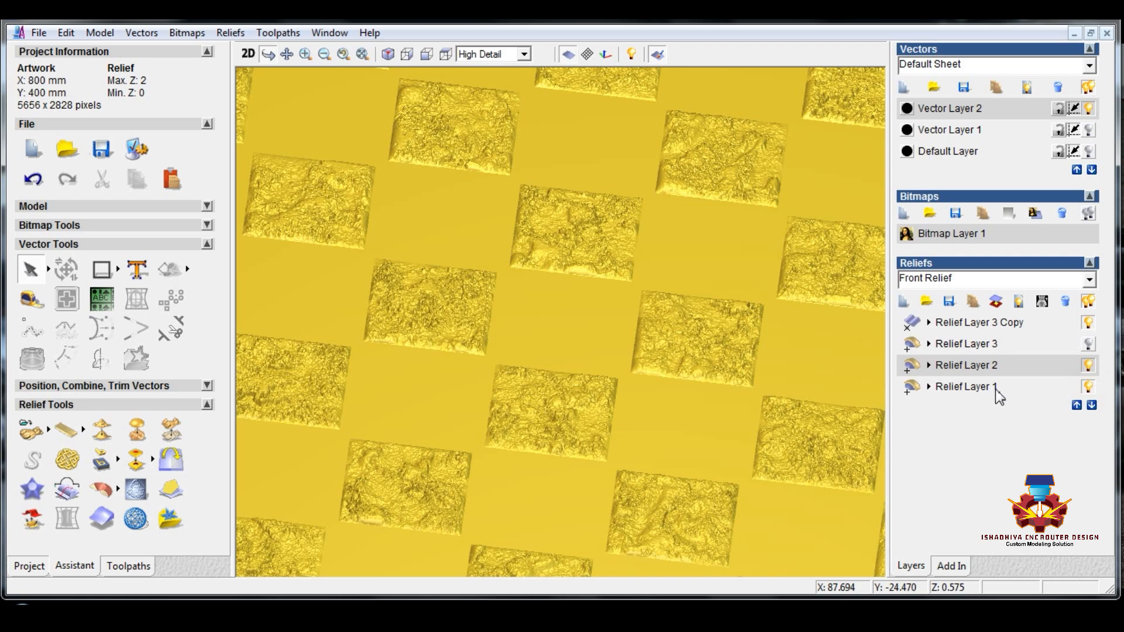
click(989, 390)
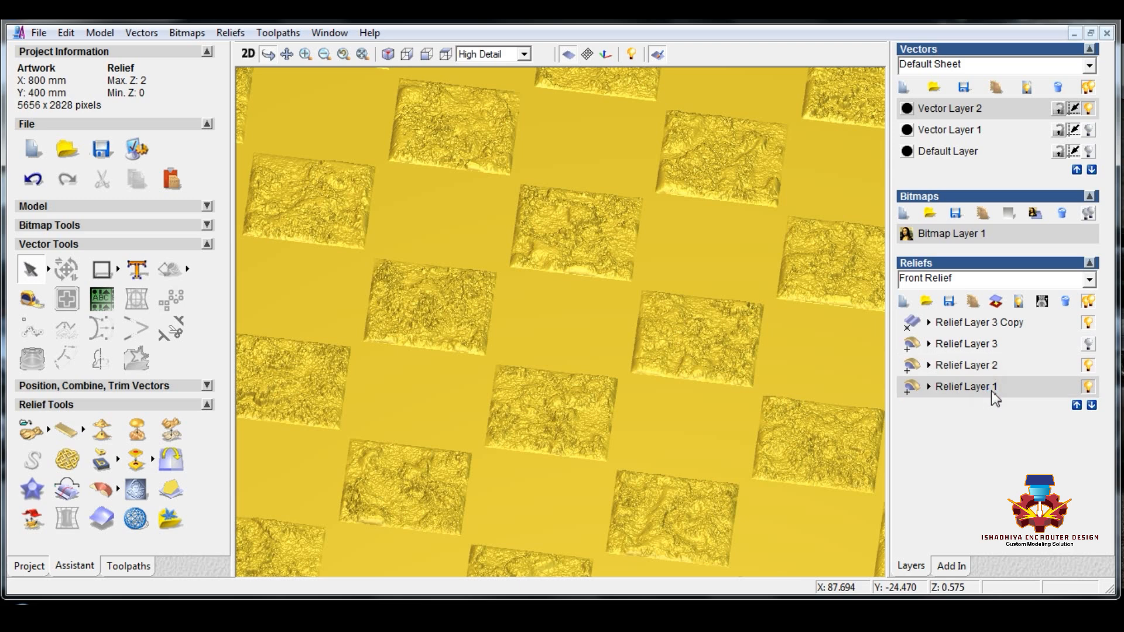
Step: Create a merged relief layer from the visible Relief Layer 1, Relief Layer 2 and Relief Layer 3 Copy
click(248, 53)
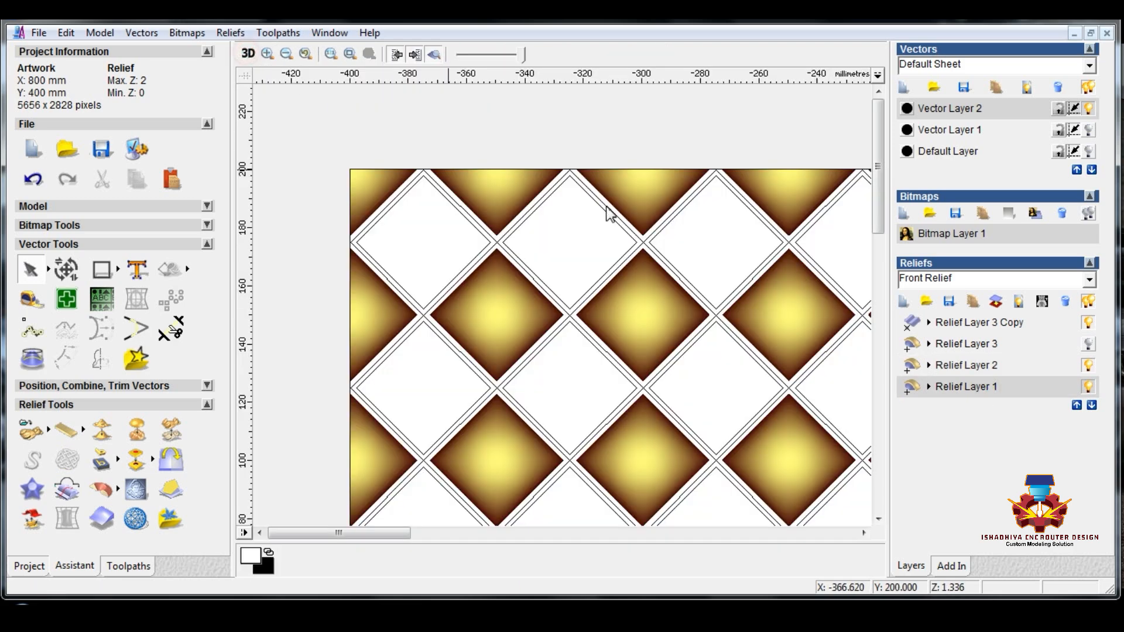
click(949, 369)
click(954, 389)
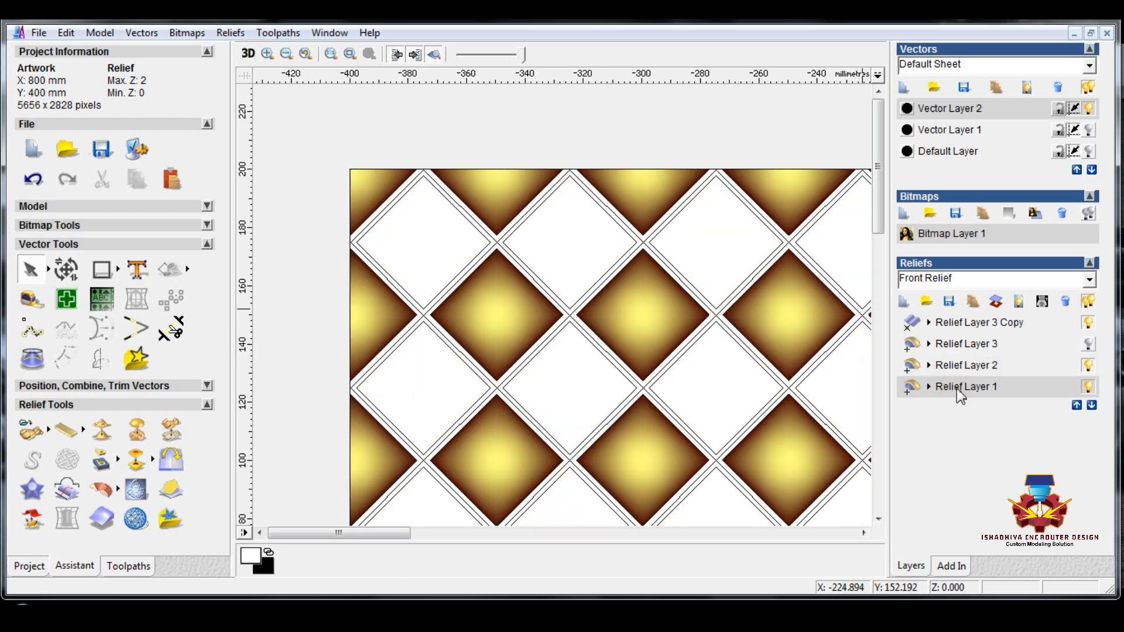
click(1020, 302)
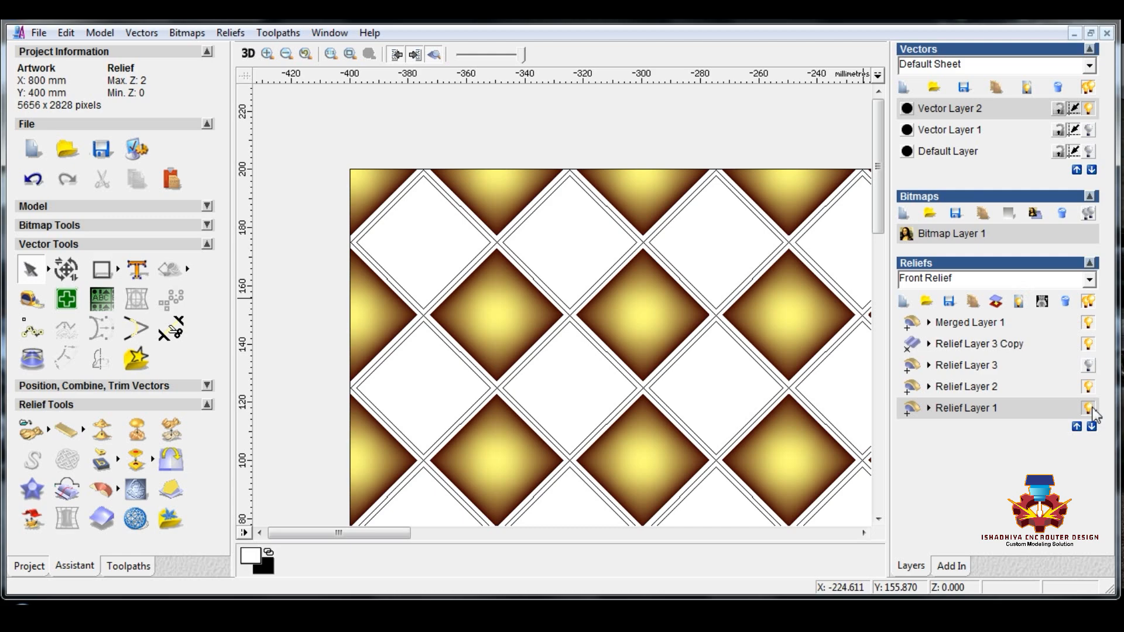
Step: Hide Relief Layer 2 and Relief Layer 3 Copy, and inspect the combined diamond relief in 3D from several angles
click(1088, 387)
click(1088, 344)
click(248, 53)
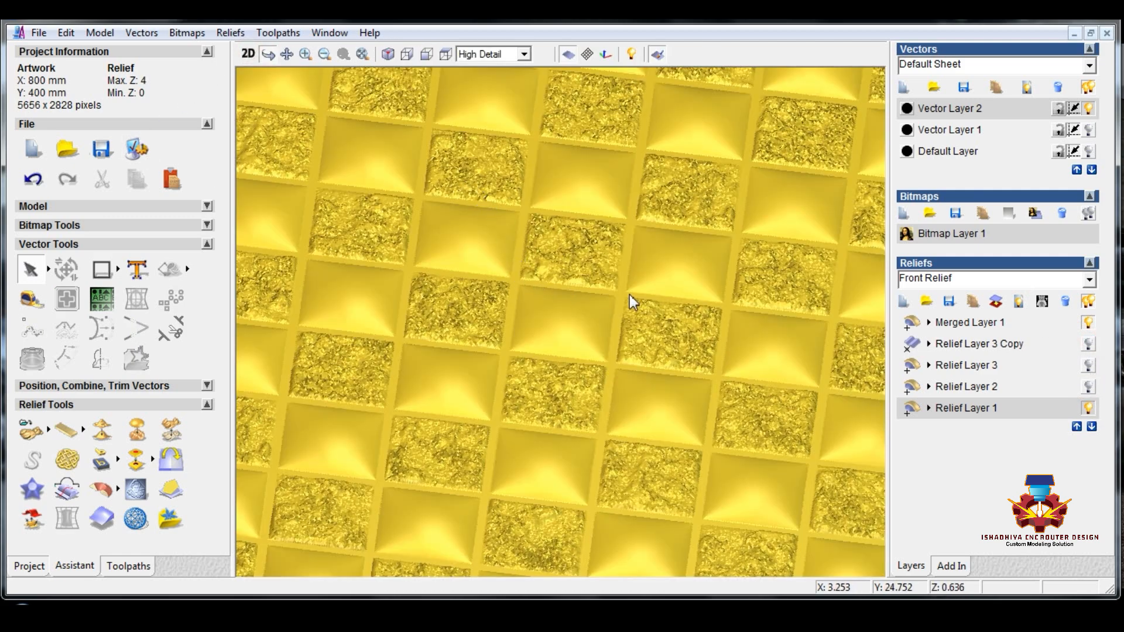
mouse_move(630, 294)
mouse_down()
mouse_move(670, 376)
mouse_move(620, 319)
mouse_move(645, 259)
mouse_move(708, 291)
mouse_up()
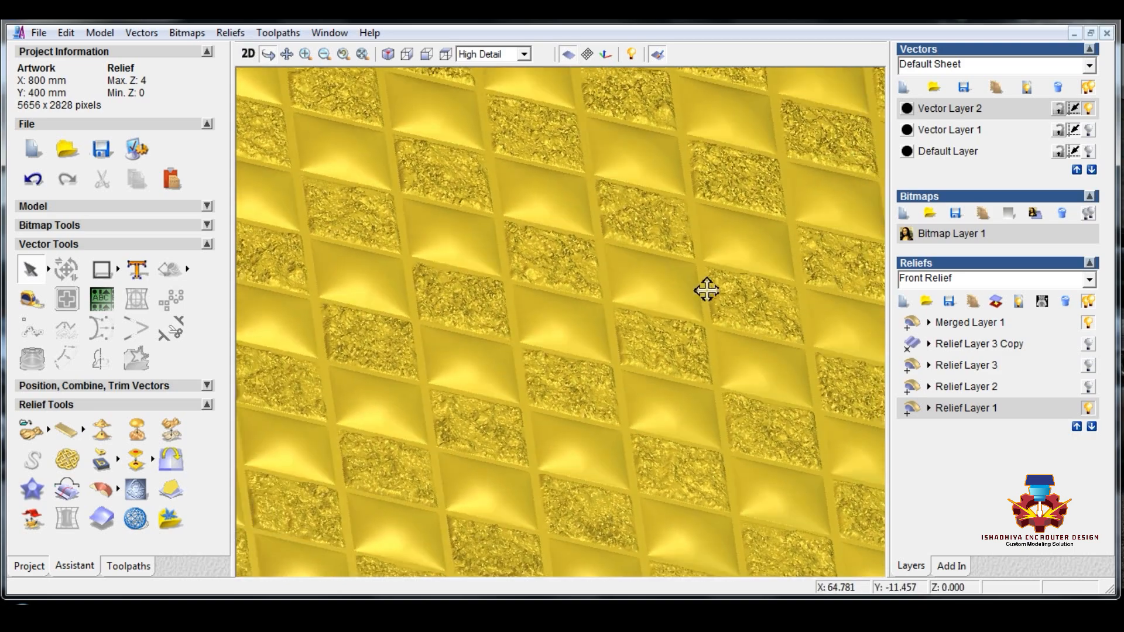
scroll(640, 294, down, 3)
drag(623, 274, 445, 345)
drag(529, 355, 533, 420)
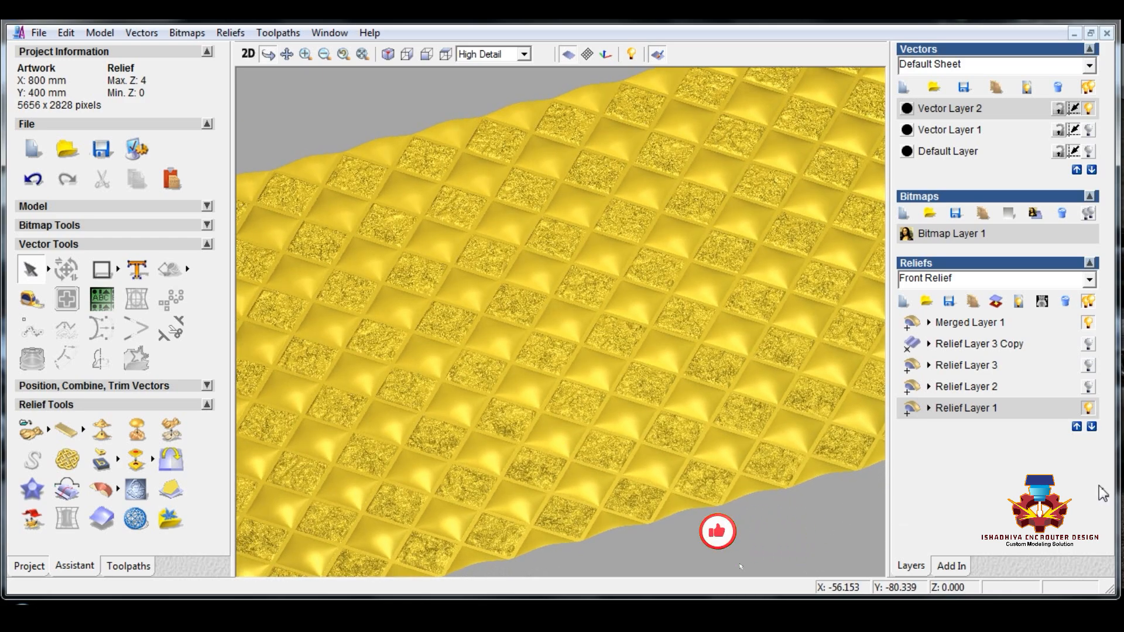
drag(733, 367, 698, 370)
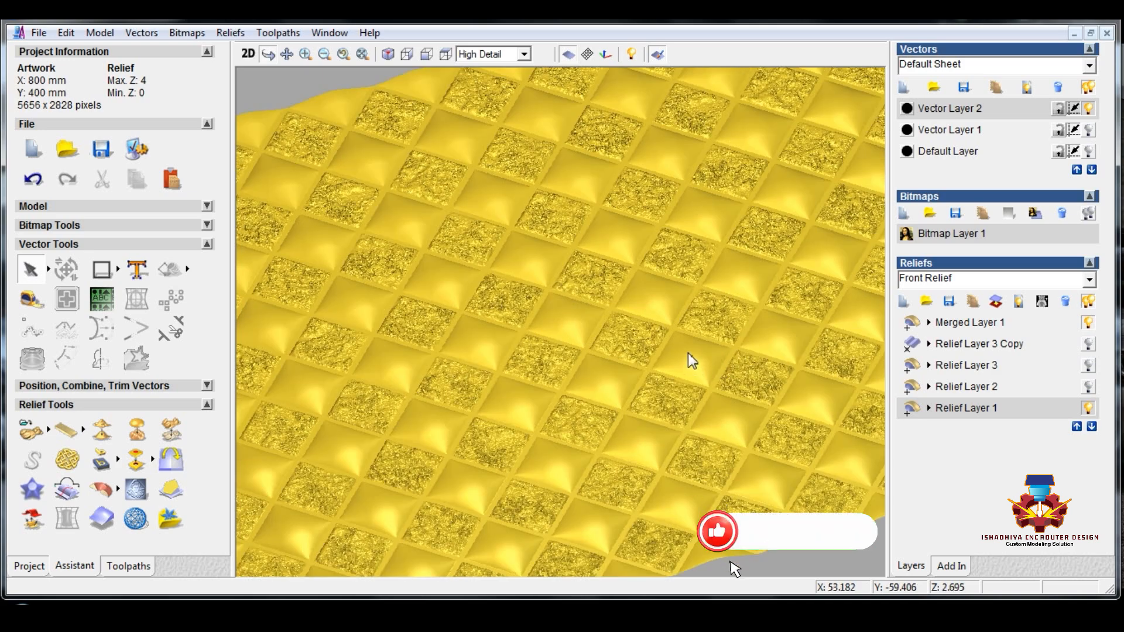